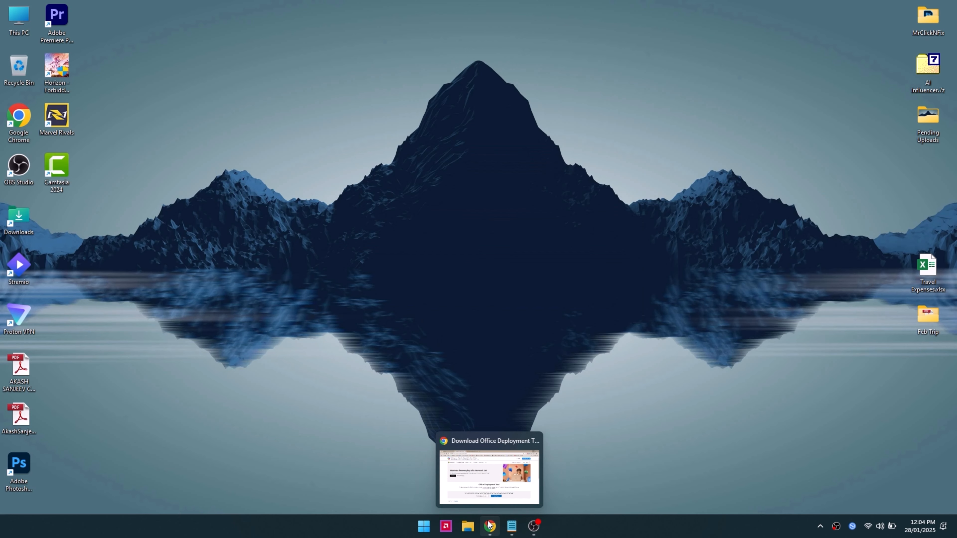
# Switch to Chrome, close the Google tab and highlight the Office Deployment Tool heading on its download page.
pyautogui.click(489, 466)
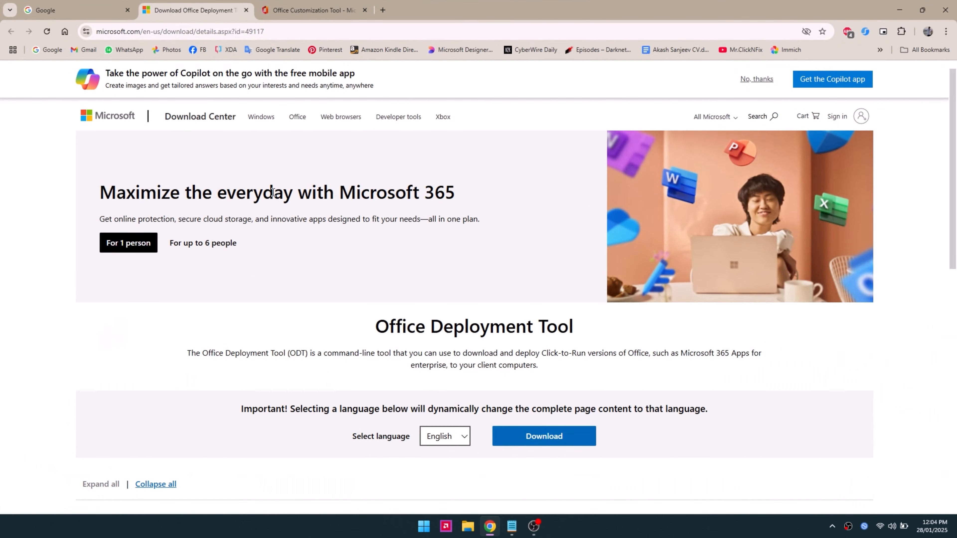
pyautogui.click(87, 5)
pyautogui.click(127, 10)
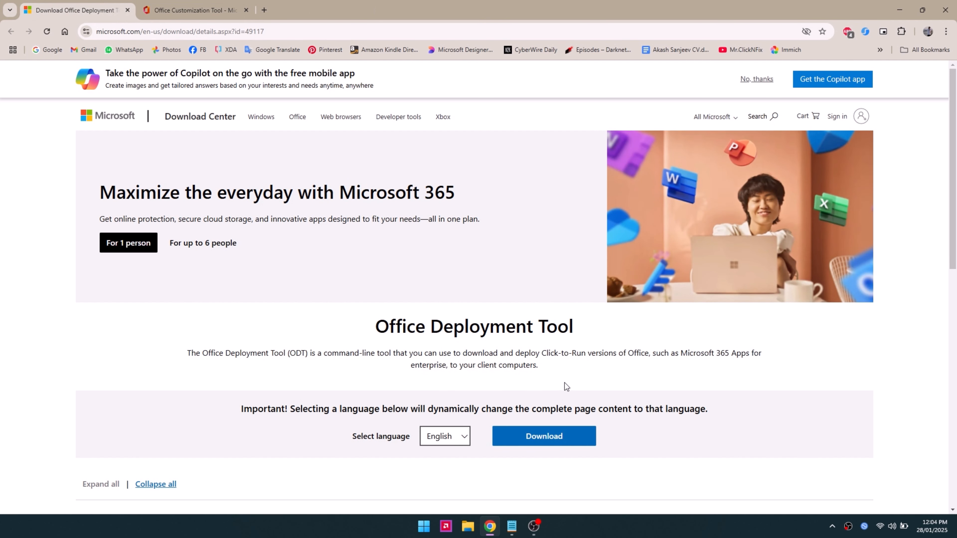
pyautogui.moveTo(360, 318); pyautogui.dragTo(593, 330)
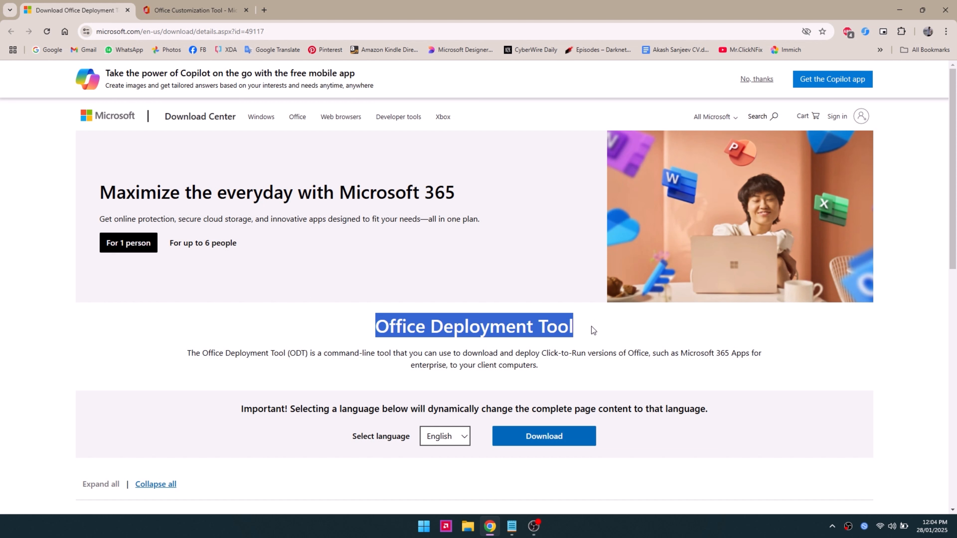
pyautogui.click(602, 335)
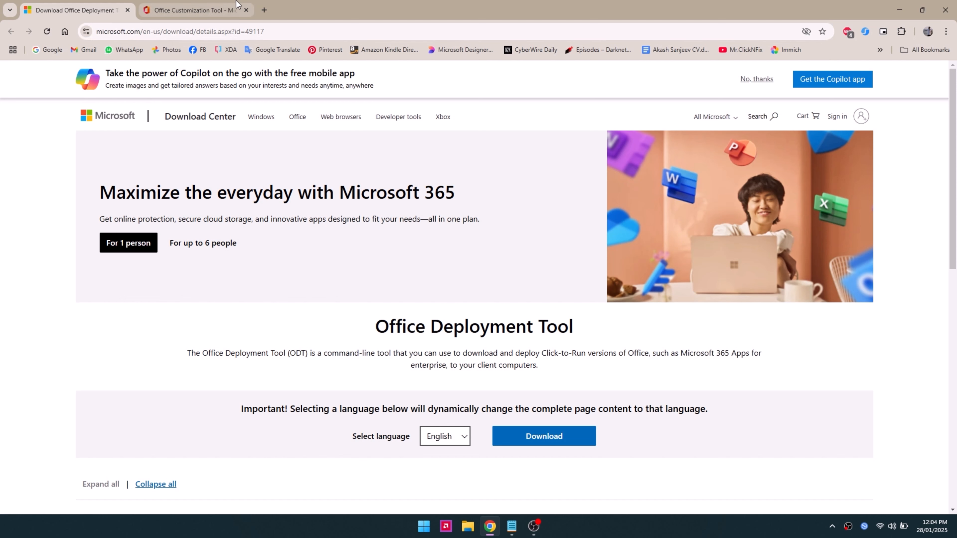
# Look over the Office Customization Tool and Office Deployment Tool pages, finishing on the customization tool's deployment settings.
pyautogui.click(192, 10)
pyautogui.moveTo(169, 115); pyautogui.dragTo(12, 104)
pyautogui.click(190, 146)
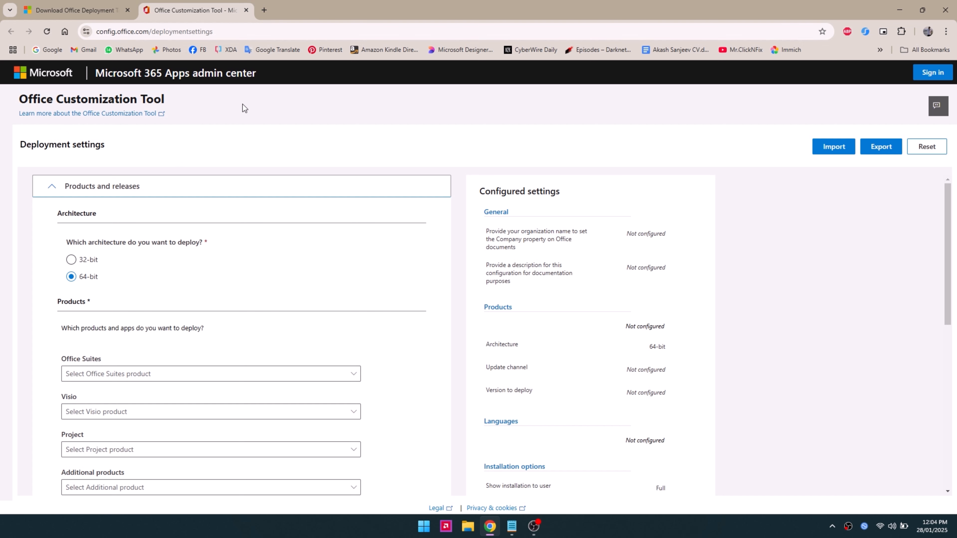
pyautogui.click(113, 25)
pyautogui.click(110, 11)
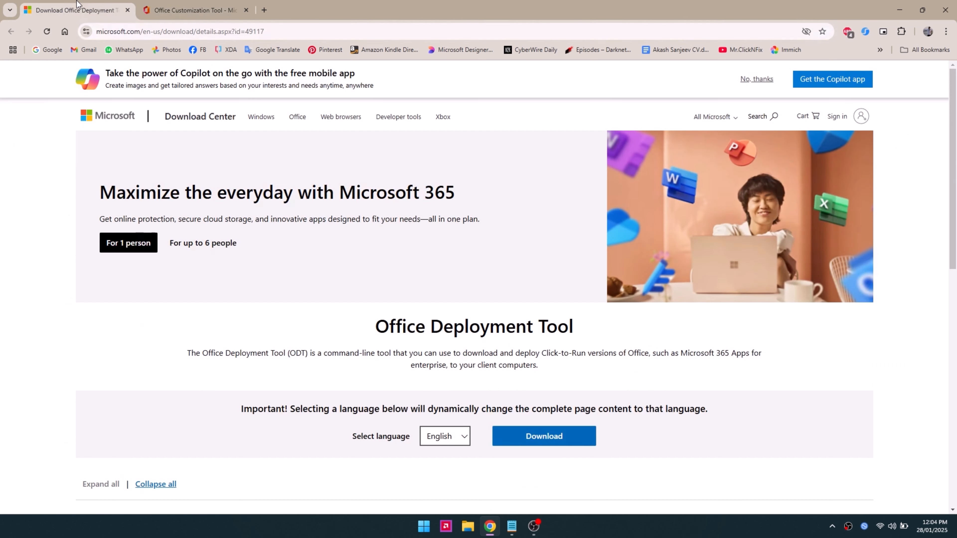
pyautogui.click(192, 5)
pyautogui.click(251, 146)
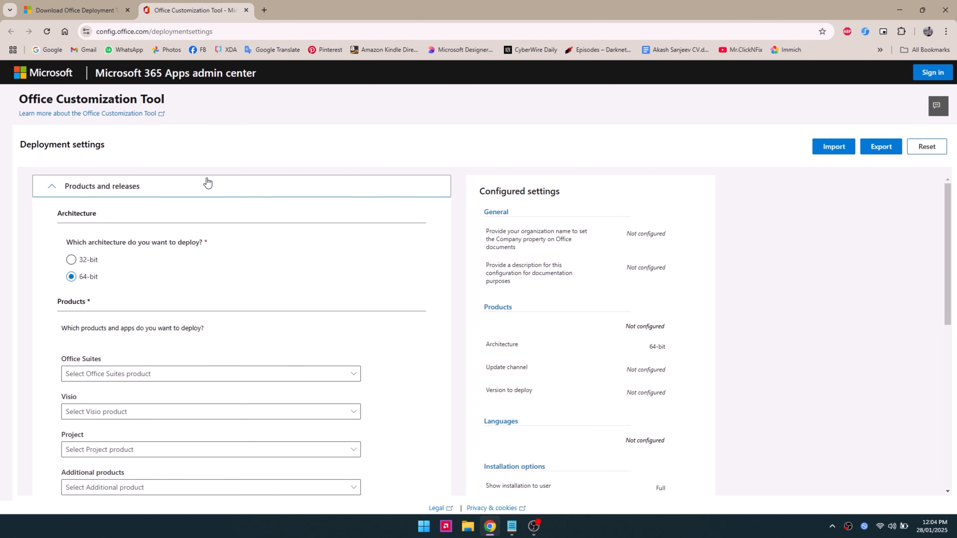
# Choose Office LTSC Professional Plus 2024 - Volume License as the Office suite to deploy.
pyautogui.scroll(-2, 91, 237)
pyautogui.scroll(2, 61, 264)
pyautogui.scroll(-3, 281, 294)
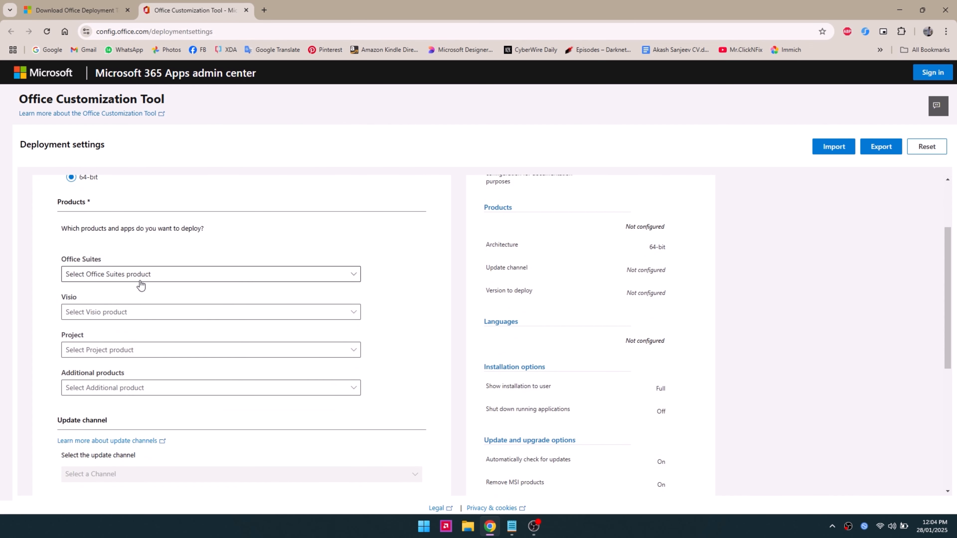
pyautogui.click(140, 279)
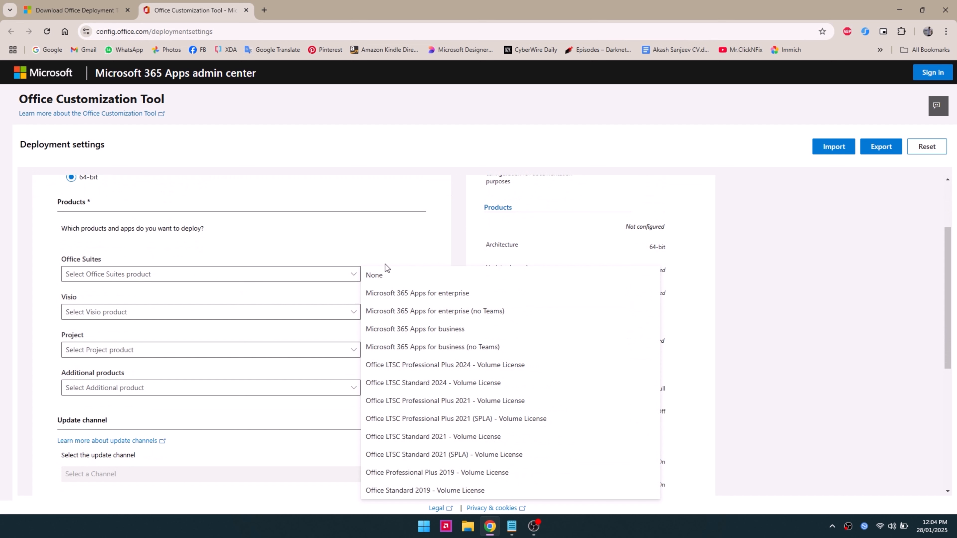
pyautogui.click(409, 366)
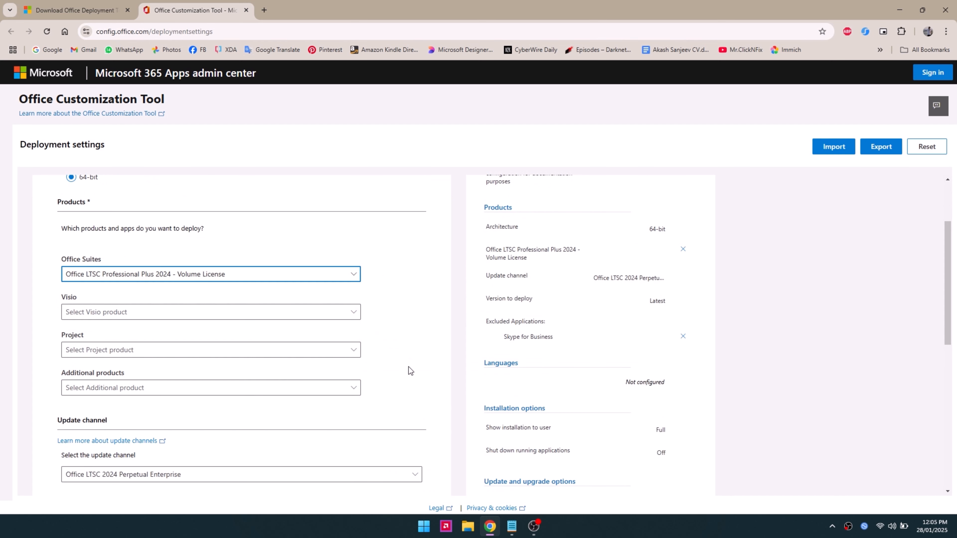
# Review the Visio, Project and additional product choices while leaving all three unselected.
pyautogui.click(180, 313)
pyautogui.click(166, 331)
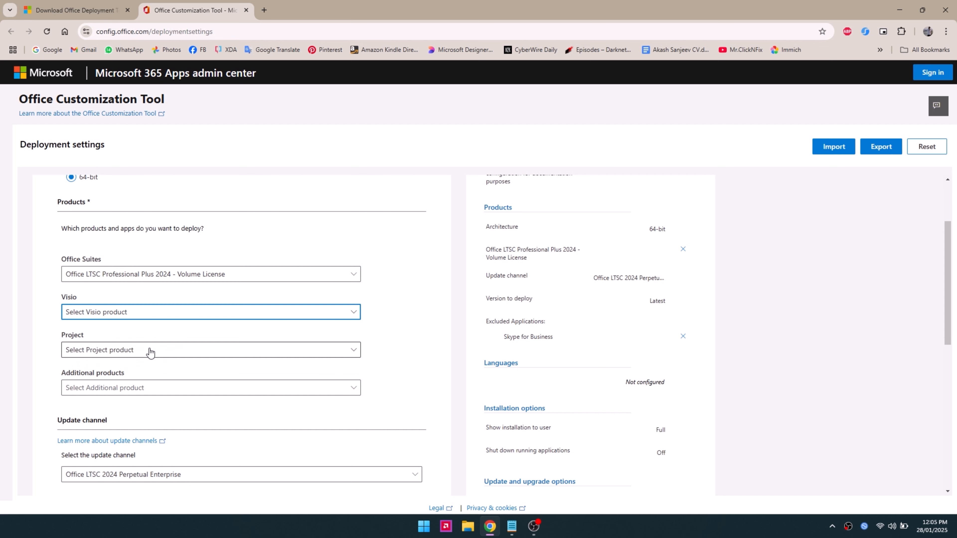
pyautogui.click(150, 351)
pyautogui.click(145, 370)
pyautogui.scroll(-2, 64, 292)
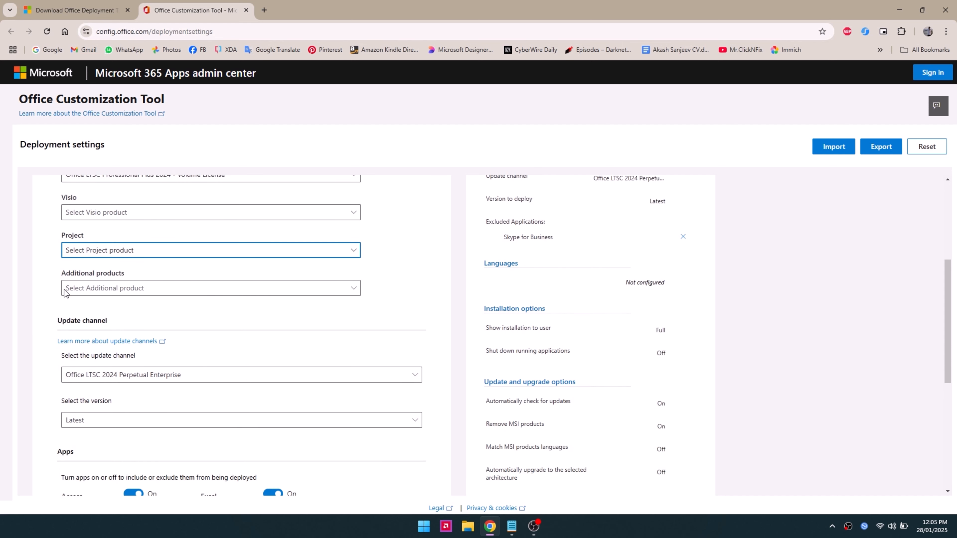
pyautogui.click(94, 287)
pyautogui.click(96, 303)
pyautogui.scroll(-2, 109, 312)
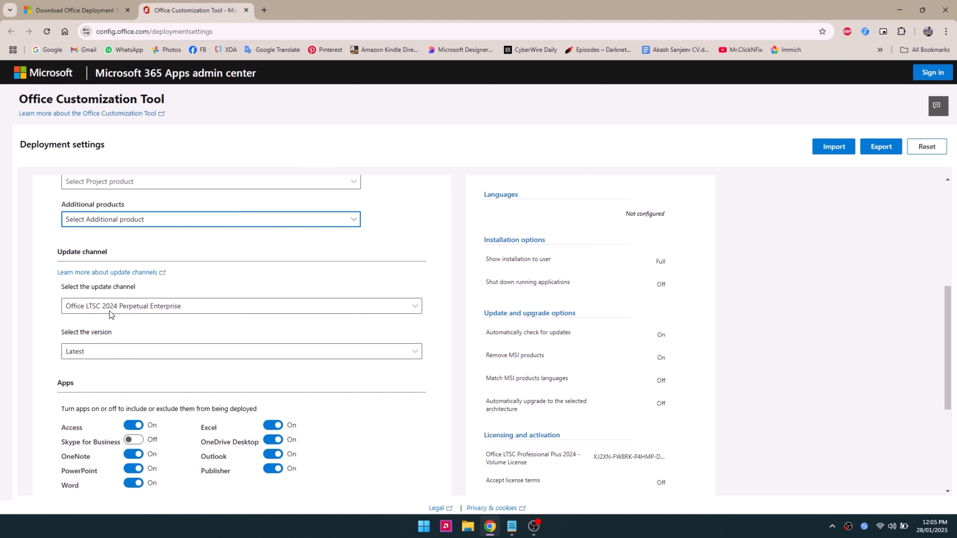
pyautogui.scroll(-1, 109, 311)
pyautogui.scroll(4, 135, 287)
pyautogui.scroll(-1, 137, 291)
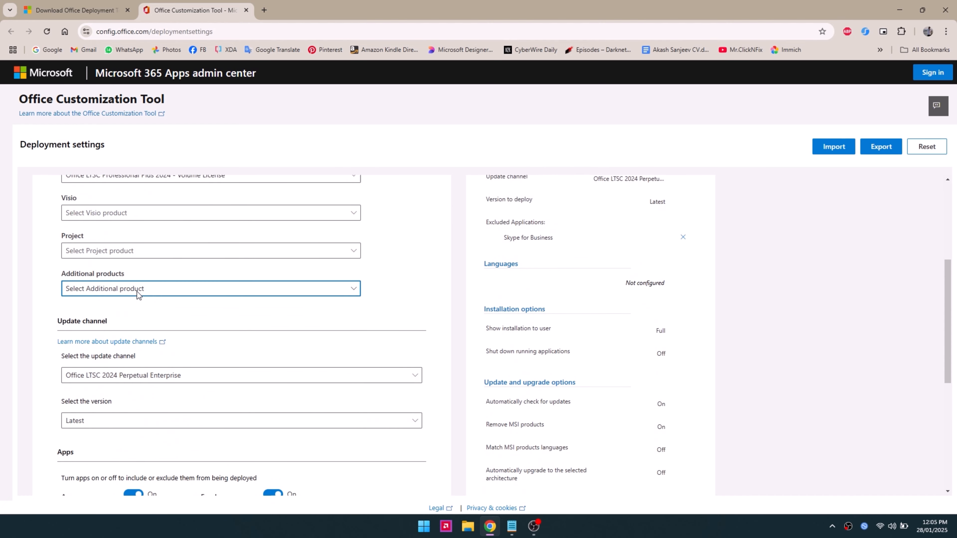
# Keep Latest as the version to deploy for the Office LTSC 2024 Perpetual Enterprise channel.
pyautogui.scroll(-2, 137, 292)
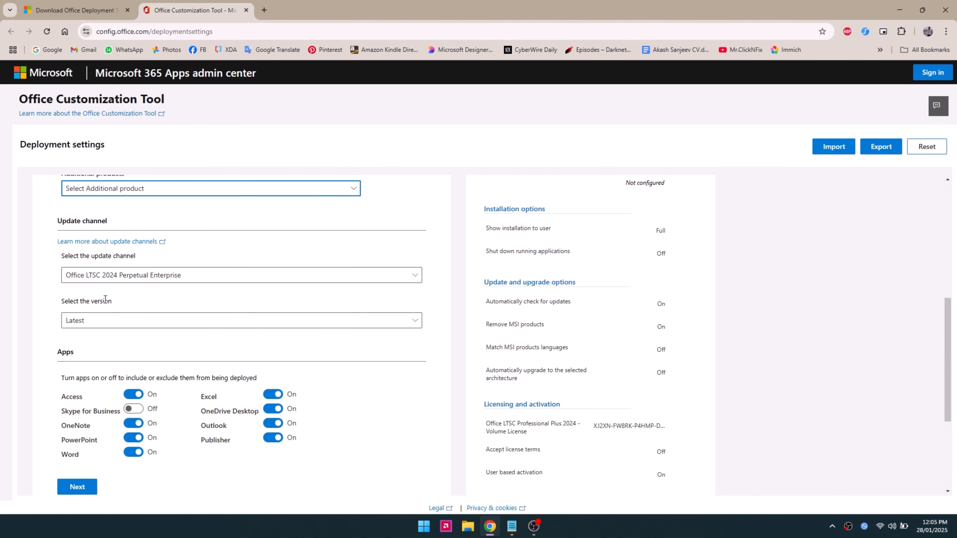
pyautogui.scroll(-1, 101, 321)
pyautogui.click(98, 272)
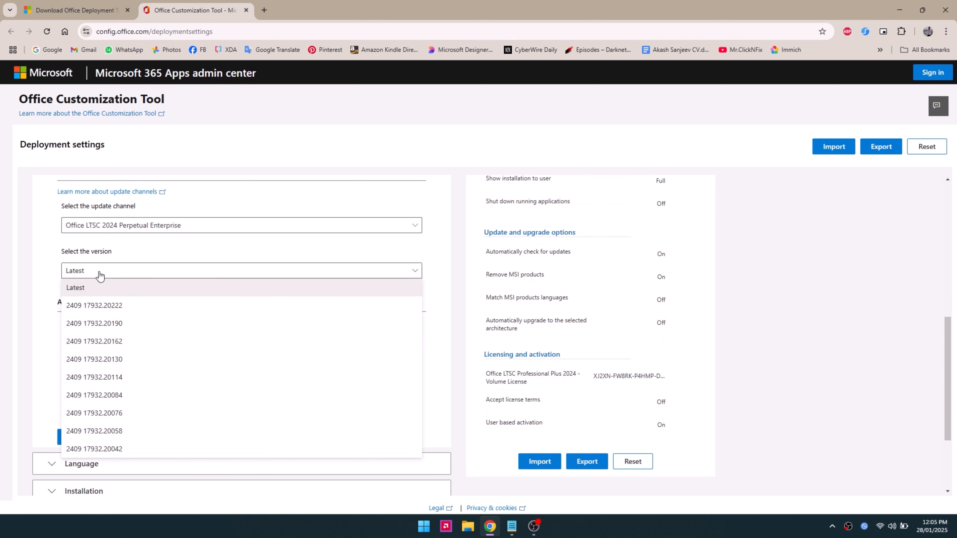
pyautogui.click(96, 290)
# Exclude Access, OneNote, OneDrive Desktop, Outlook and Publisher from the apps being deployed.
pyautogui.scroll(-2, 53, 296)
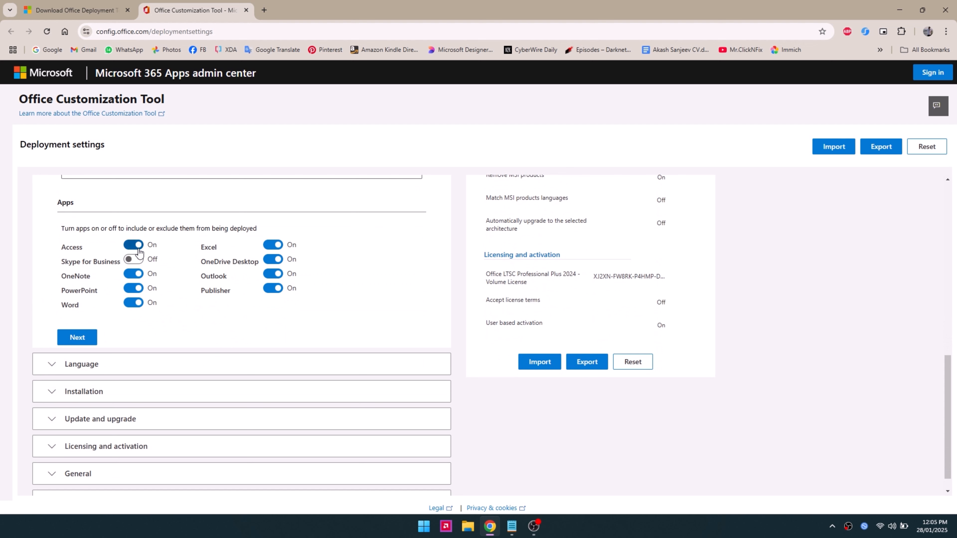
pyautogui.click(139, 248)
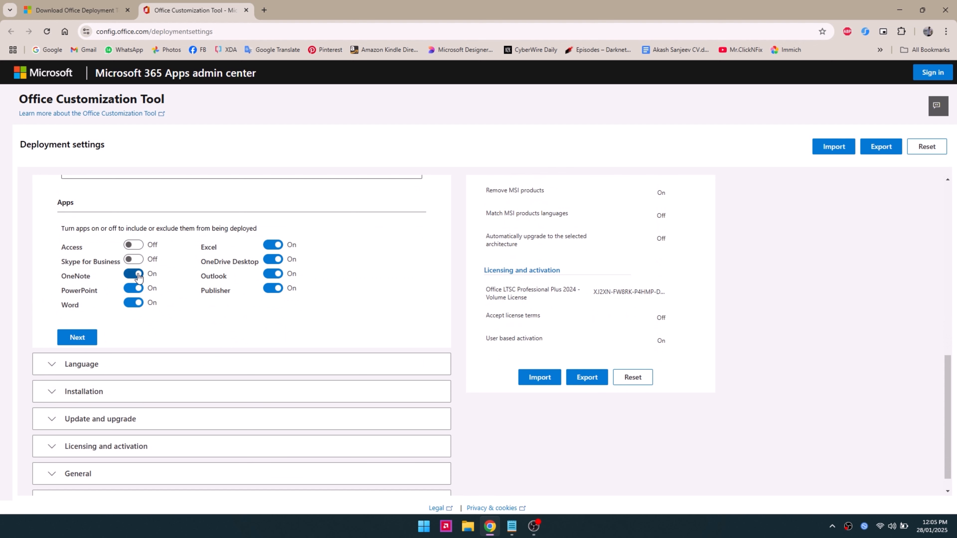
pyautogui.click(139, 277)
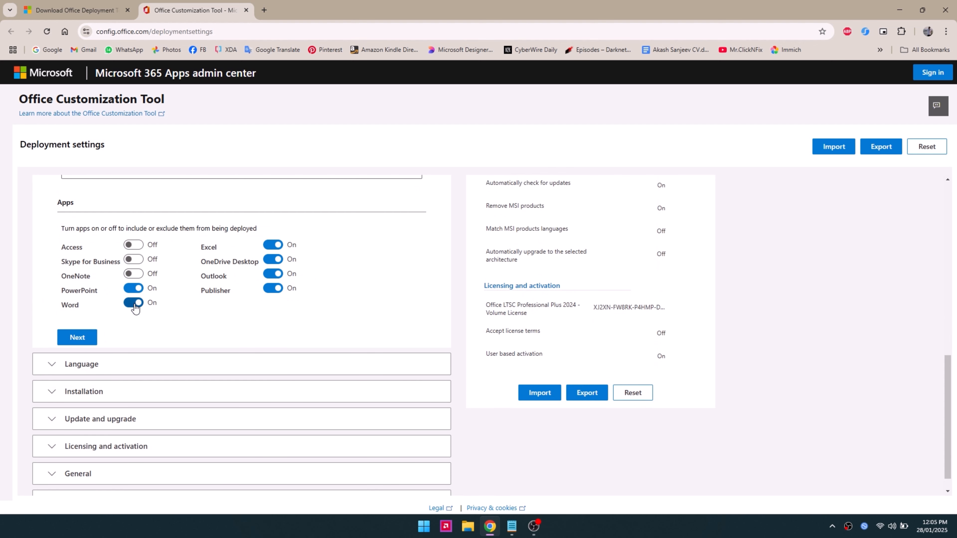
pyautogui.click(271, 261)
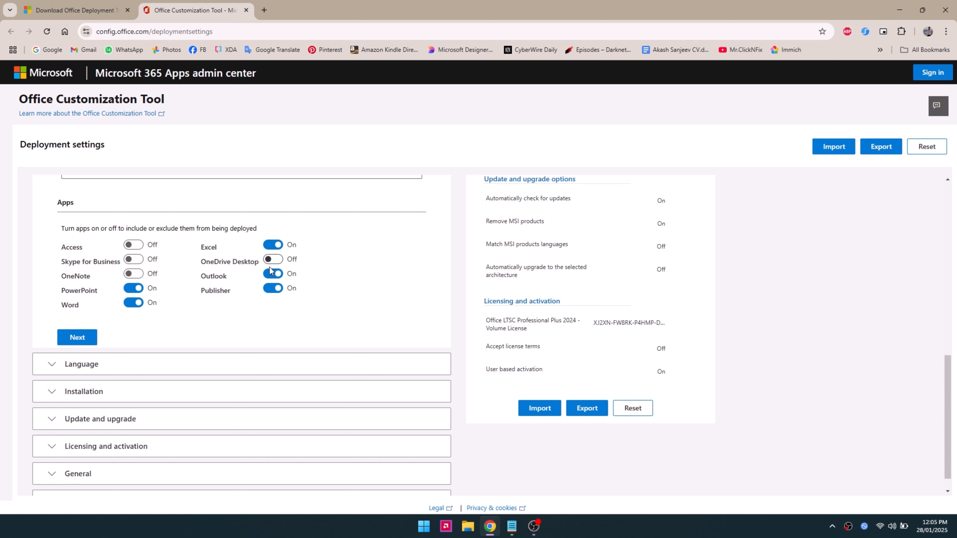
pyautogui.click(273, 275)
pyautogui.click(273, 289)
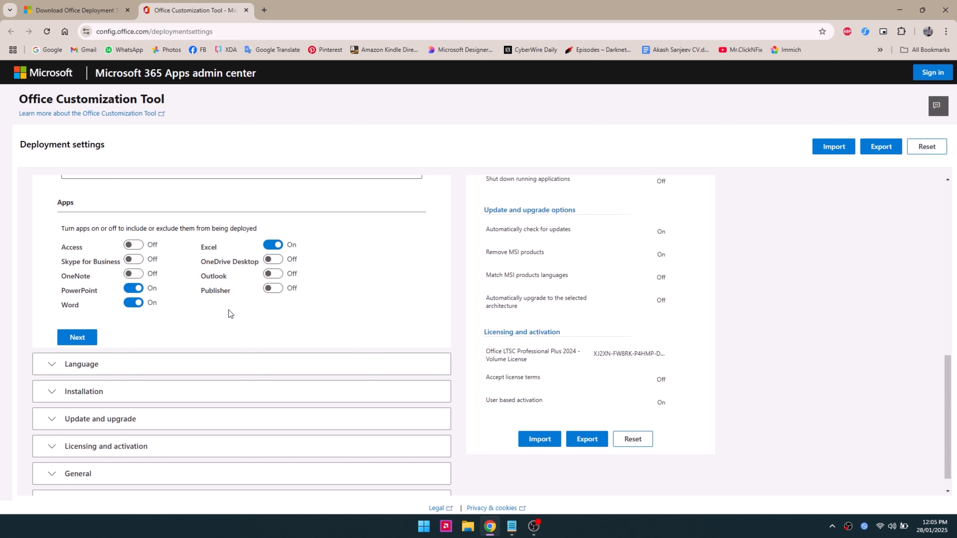
# Continue to the language settings and set English (United Kingdom) as the primary language.
pyautogui.click(78, 336)
pyautogui.click(126, 293)
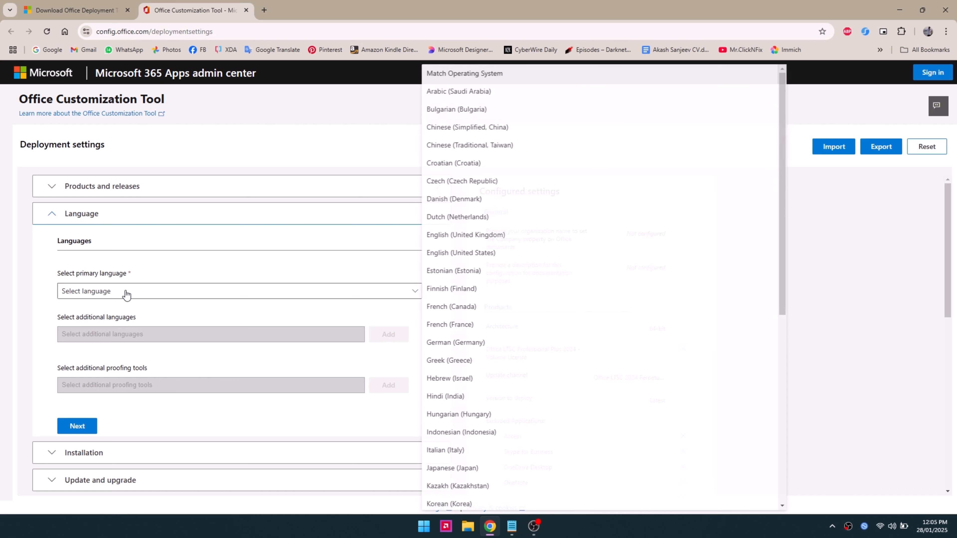
pyautogui.click(520, 238)
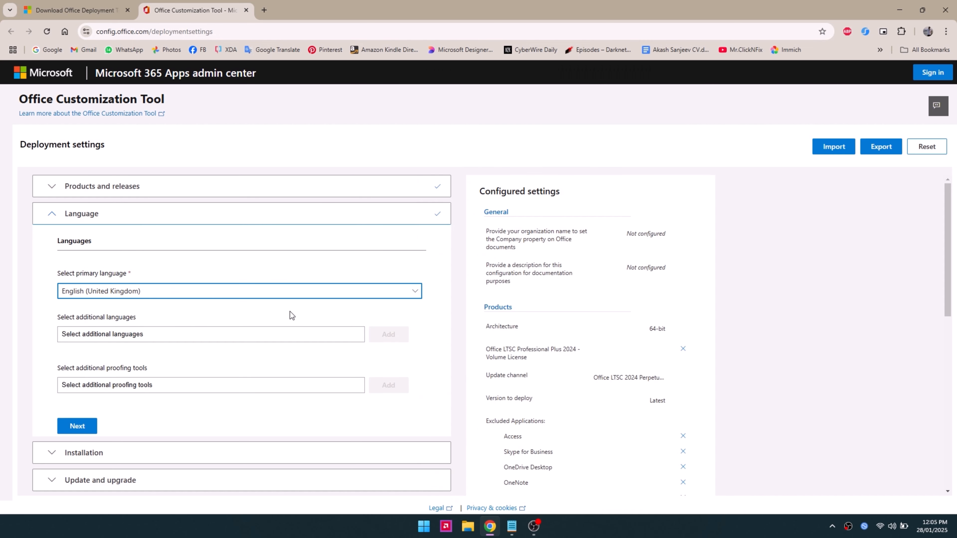
# Search the additional languages for Portuguese and add Portuguese (Brazil) to the deployment.
pyautogui.click(148, 333)
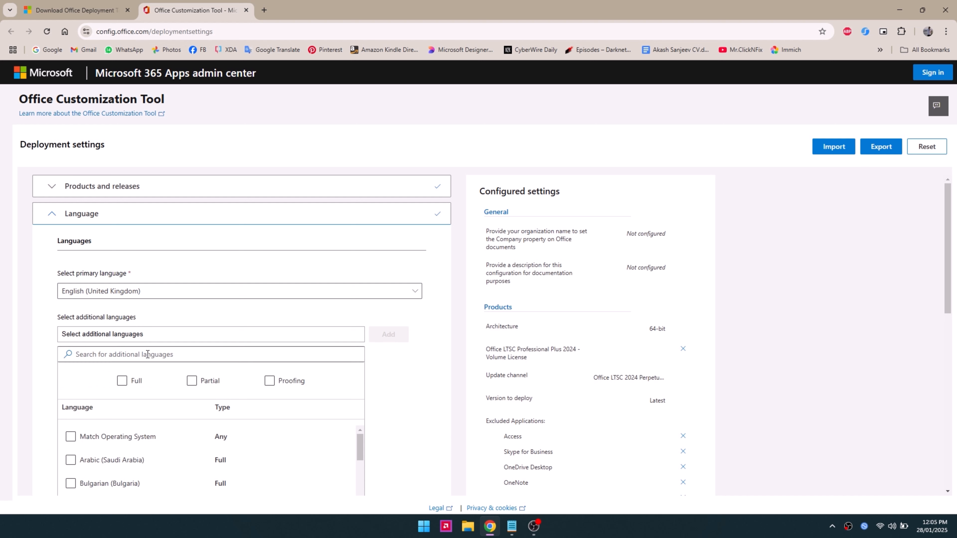
pyautogui.click(147, 354)
pyautogui.write('por')
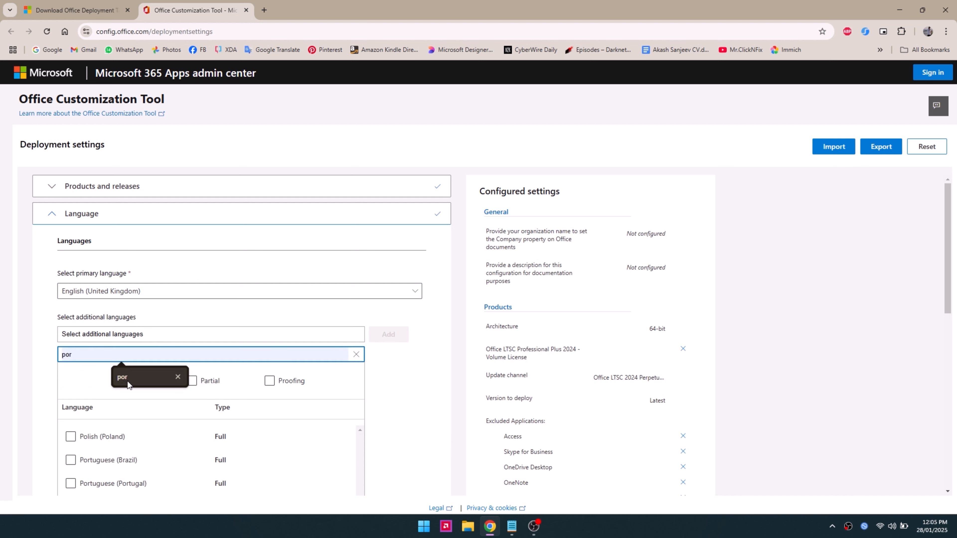
pyautogui.click(93, 460)
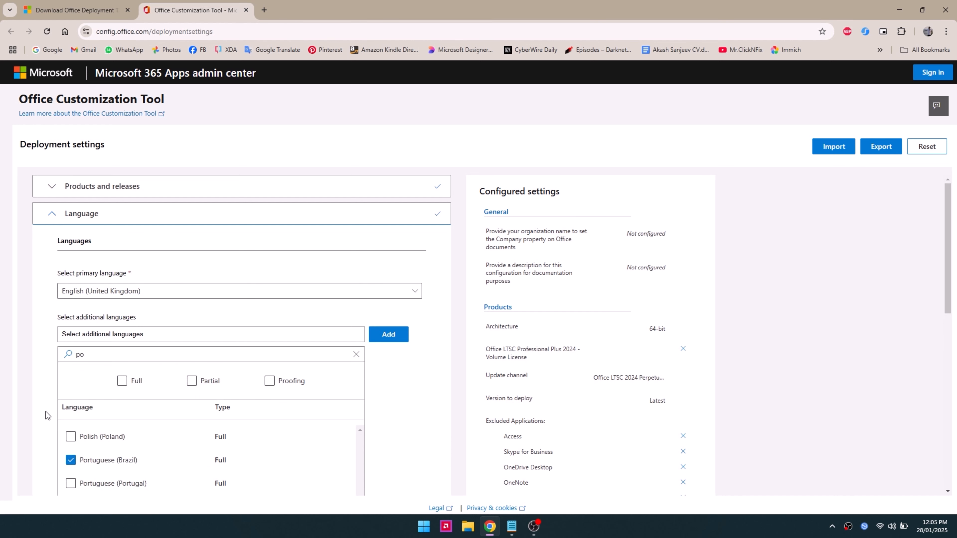
pyautogui.click(392, 336)
# Reopen the additional languages list, clear its search filter and close the list.
pyautogui.scroll(-3, 192, 347)
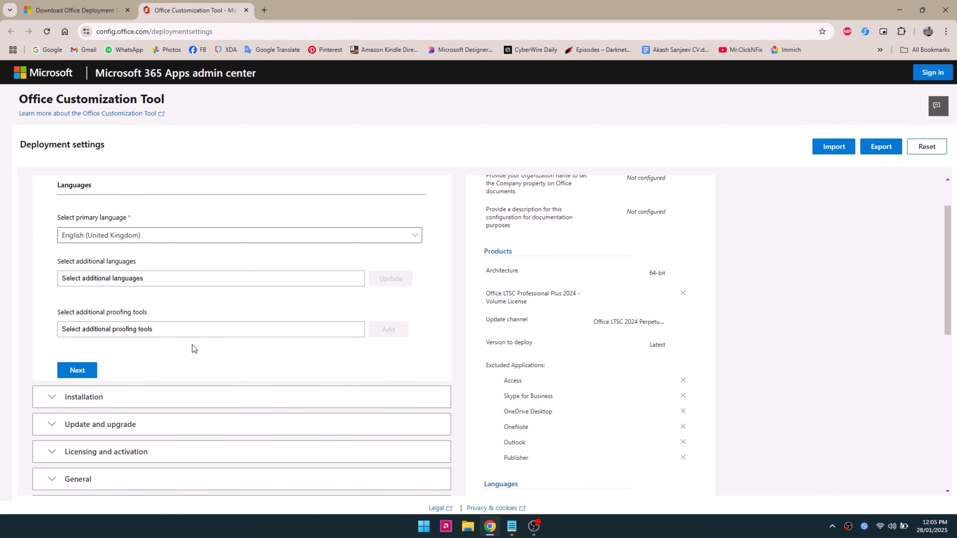
pyautogui.click(125, 236)
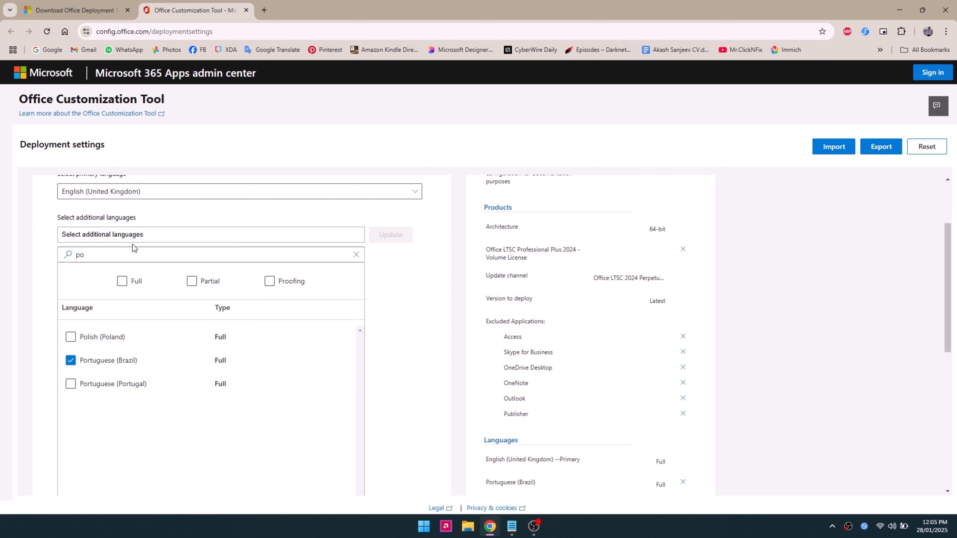
pyautogui.click(356, 254)
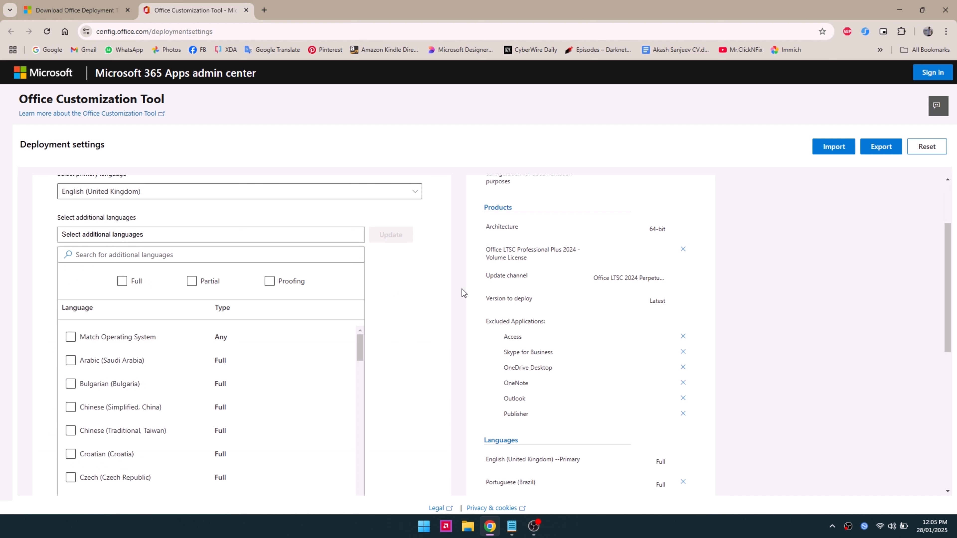
pyautogui.moveTo(462, 289); pyautogui.dragTo(370, 280)
pyautogui.click(397, 259)
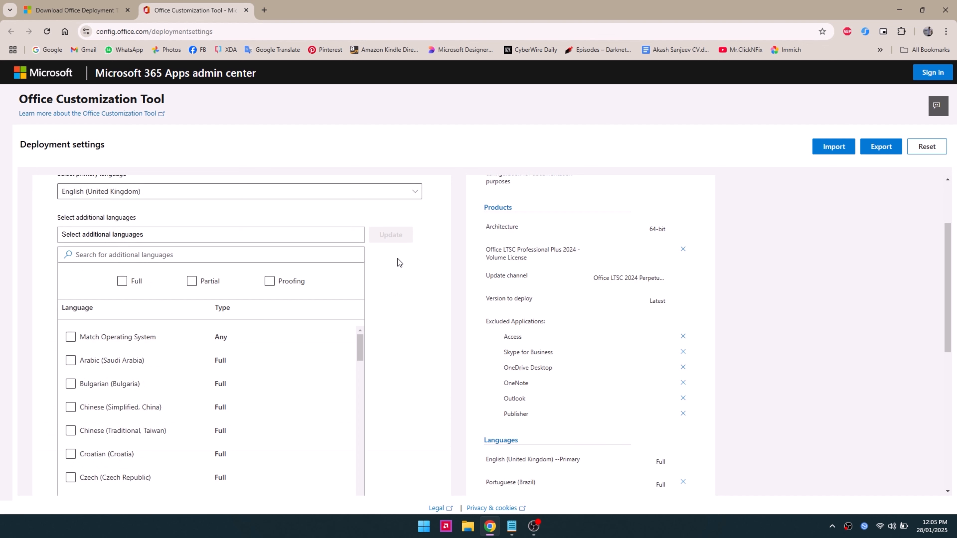
pyautogui.click(258, 240)
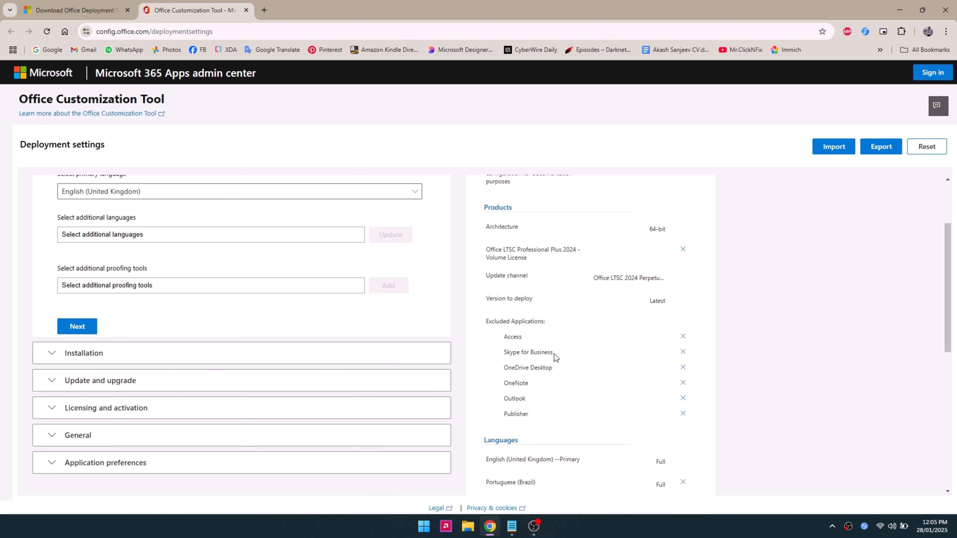
# Add English (United Kingdom), English (United States) and Portuguese (Brazil) as additional proofing tools for the deployment.
pyautogui.click(141, 288)
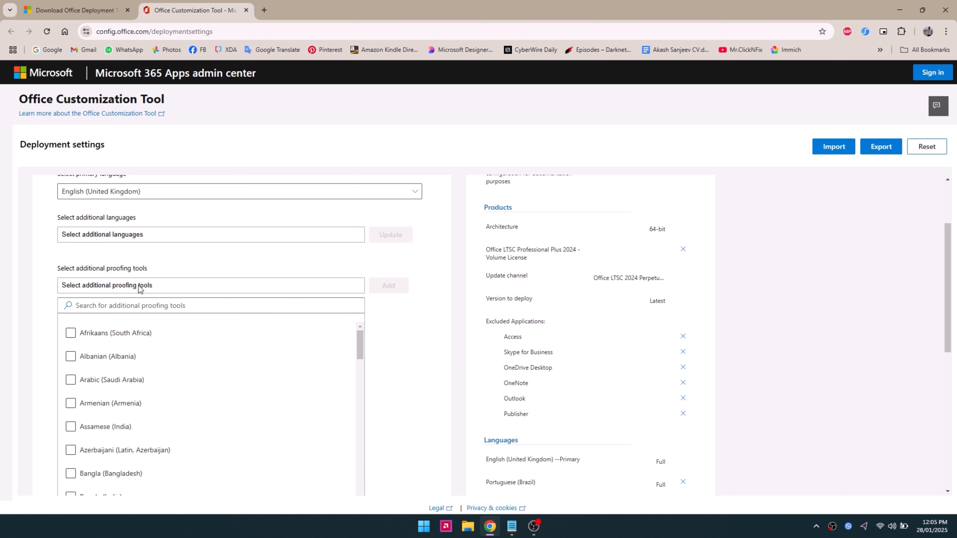
pyautogui.click(147, 305)
pyautogui.write('e')
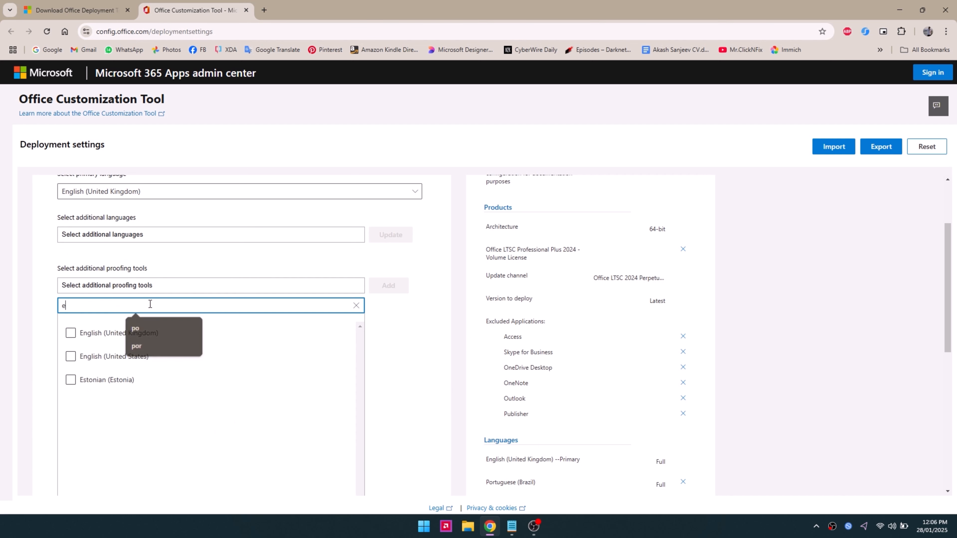
pyautogui.write('ng')
pyautogui.click(133, 335)
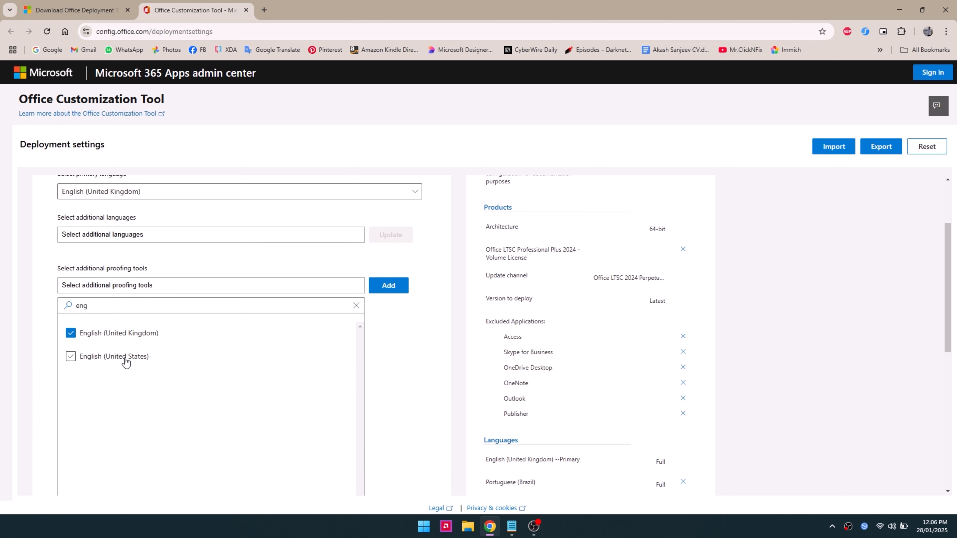
pyautogui.click(123, 358)
pyautogui.doubleClick(150, 308)
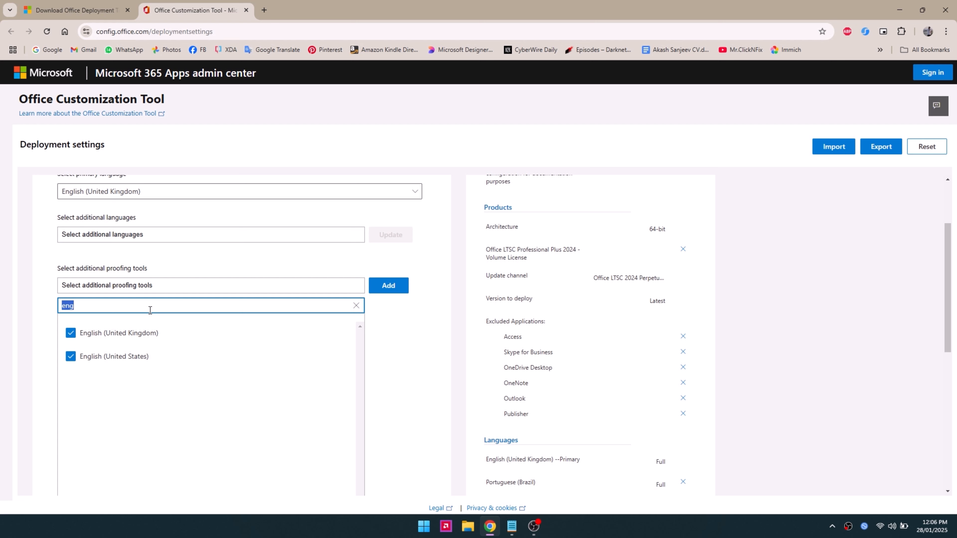
pyautogui.write('p')
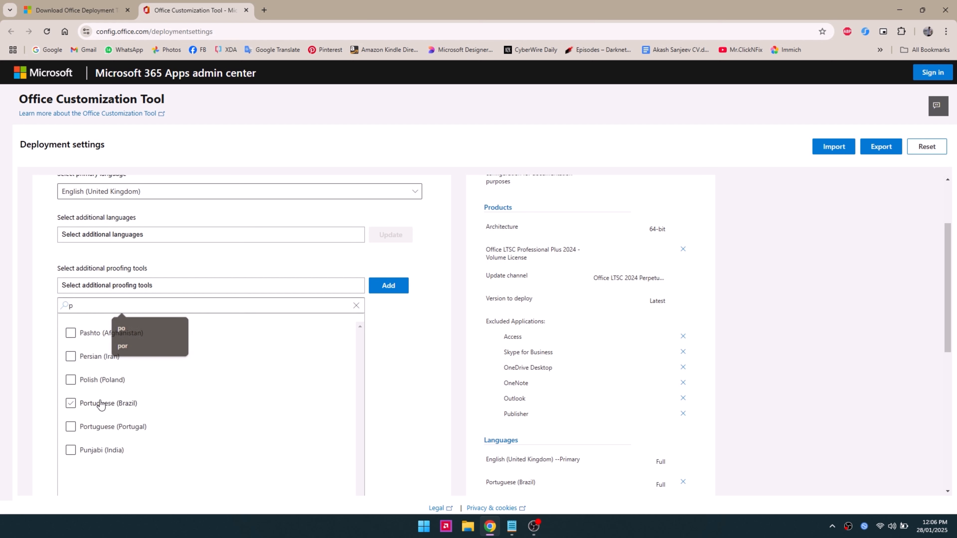
pyautogui.click(70, 404)
pyautogui.click(385, 295)
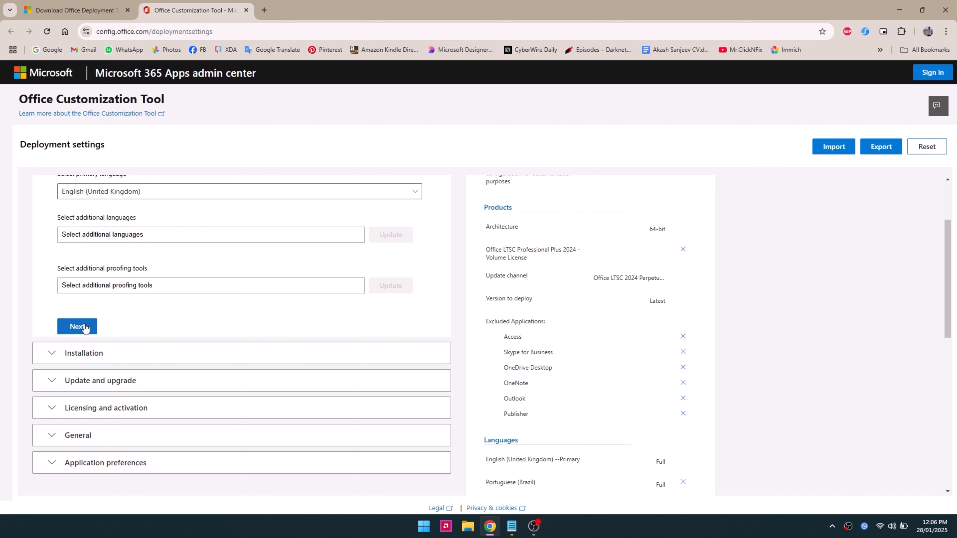
# Accept the default installation options and update and upgrade options, and continue to the licensing and activation settings.
pyautogui.click(77, 327)
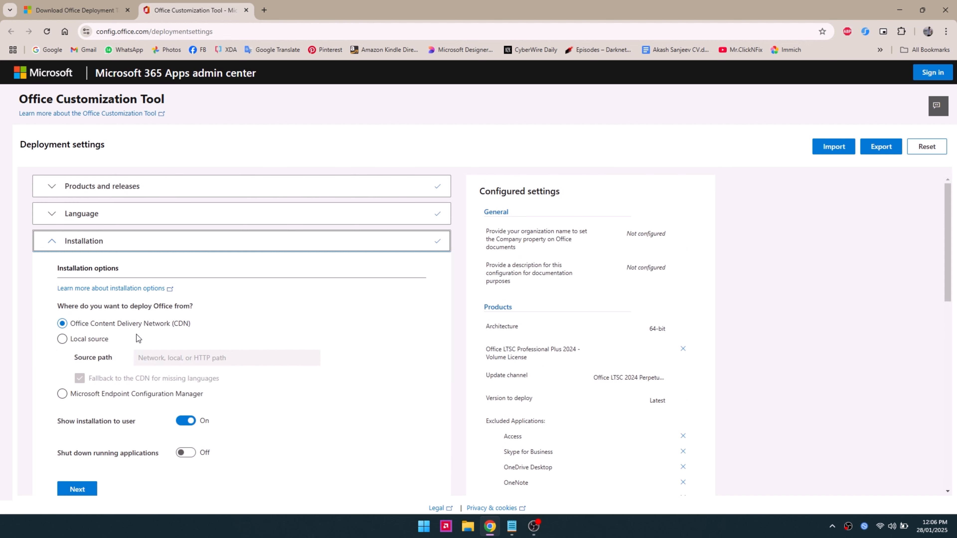
pyautogui.scroll(-3, 293, 442)
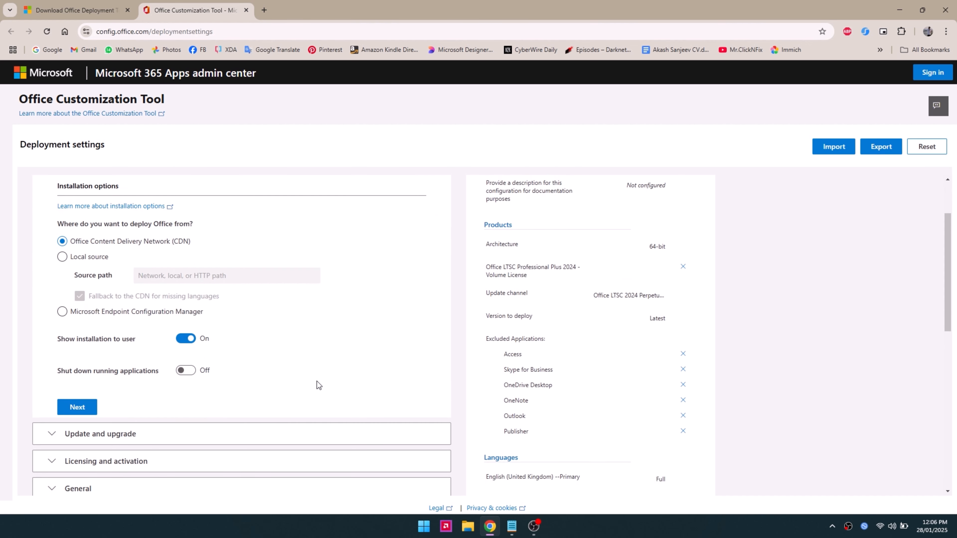
pyautogui.click(78, 390)
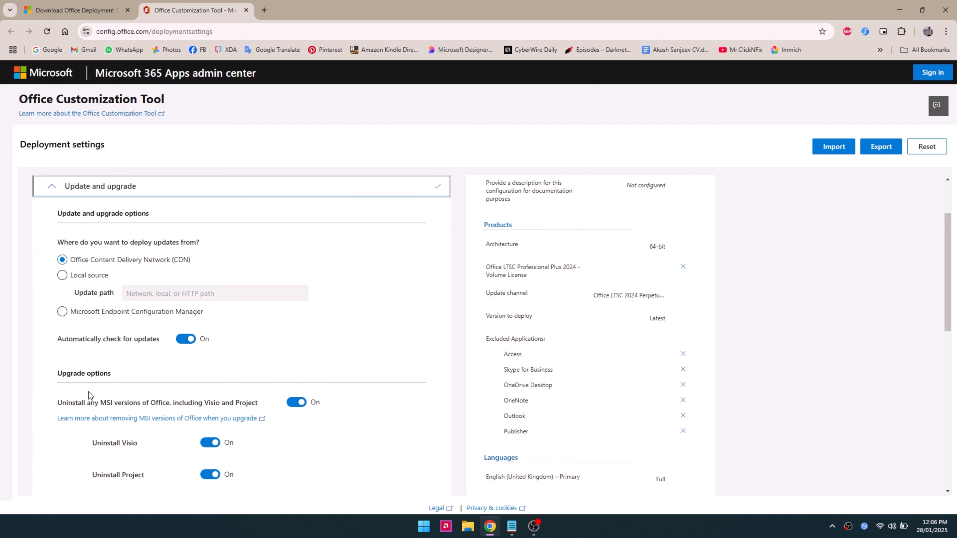
pyautogui.scroll(-4, 227, 377)
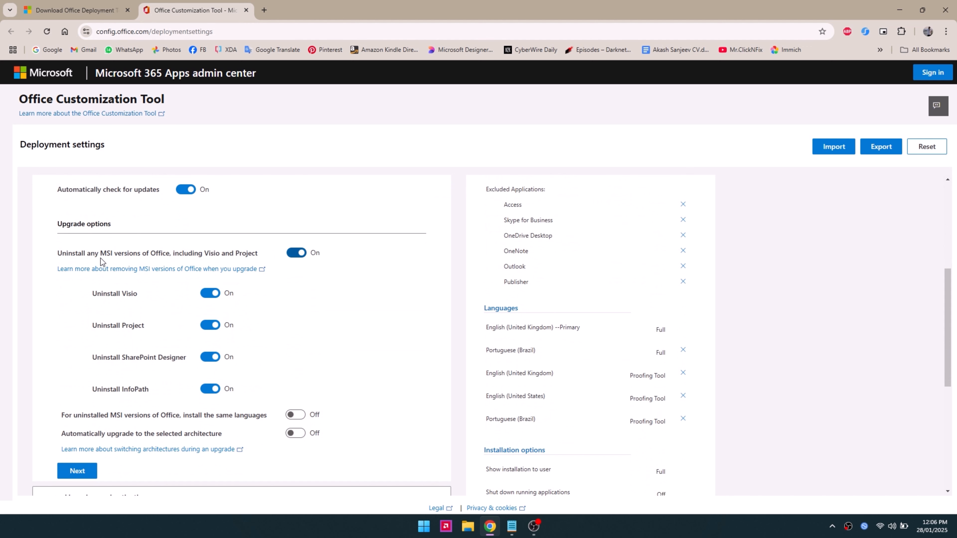
pyautogui.scroll(-3, 310, 366)
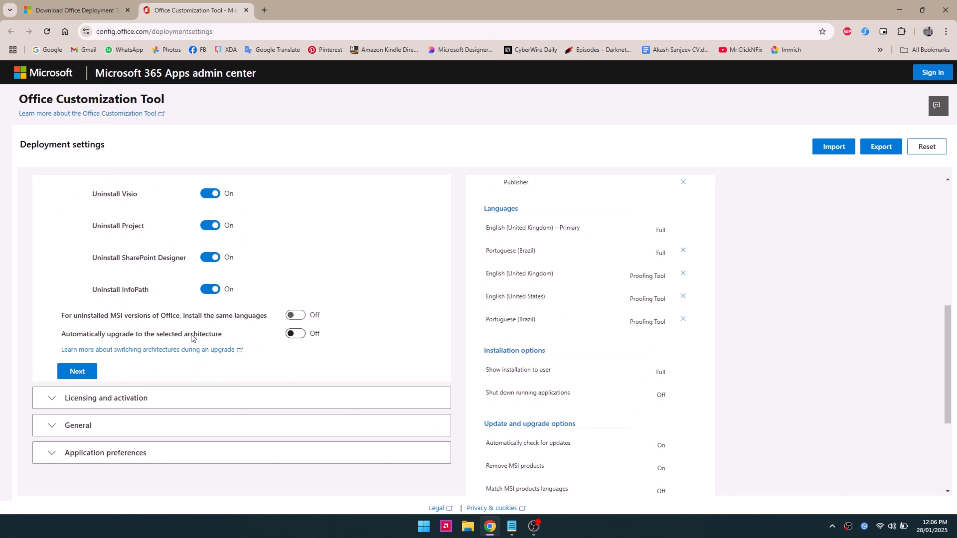
pyautogui.click(88, 373)
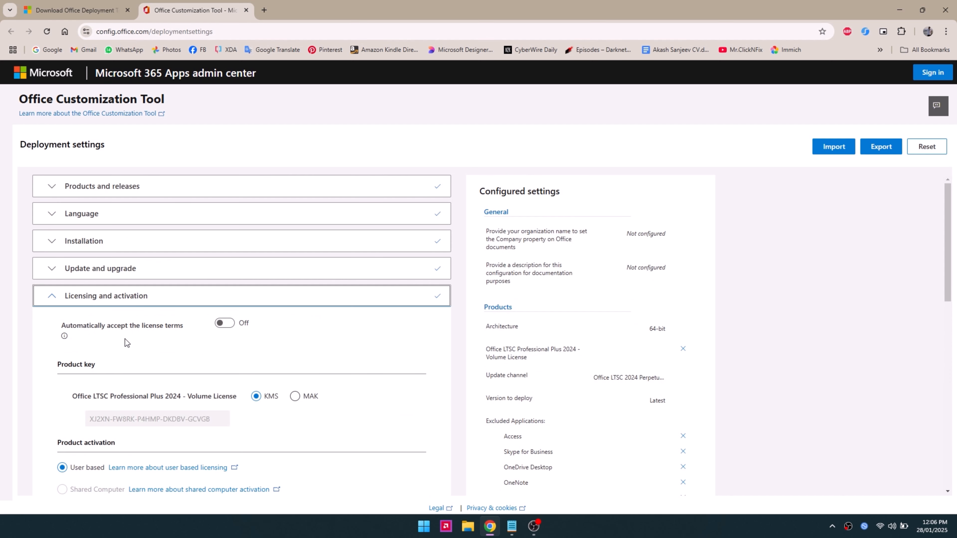
# Turn on automatic acceptance of the license terms, keep KMS and user-based activation, and continue to the general settings.
pyautogui.click(224, 323)
pyautogui.scroll(-4, 220, 362)
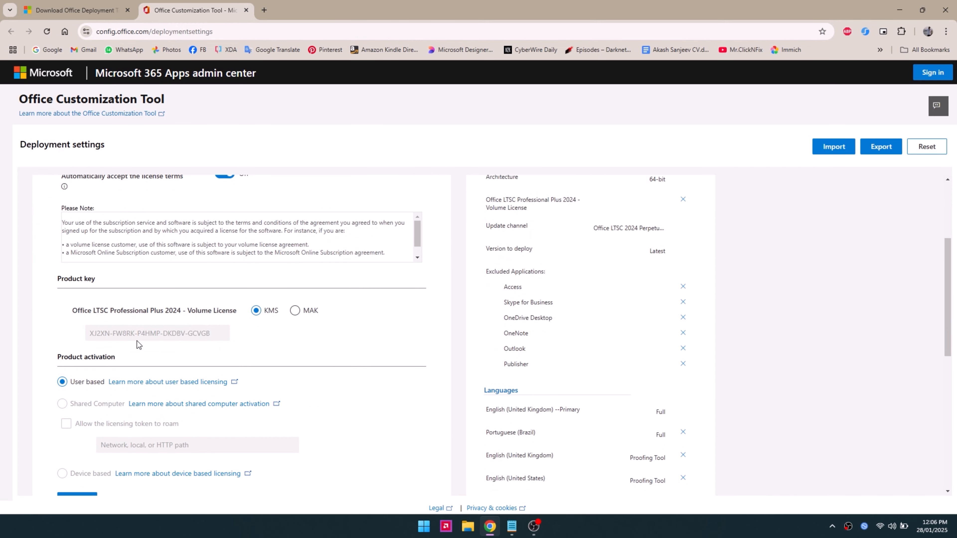
pyautogui.scroll(-1, 141, 354)
pyautogui.scroll(-2, 82, 304)
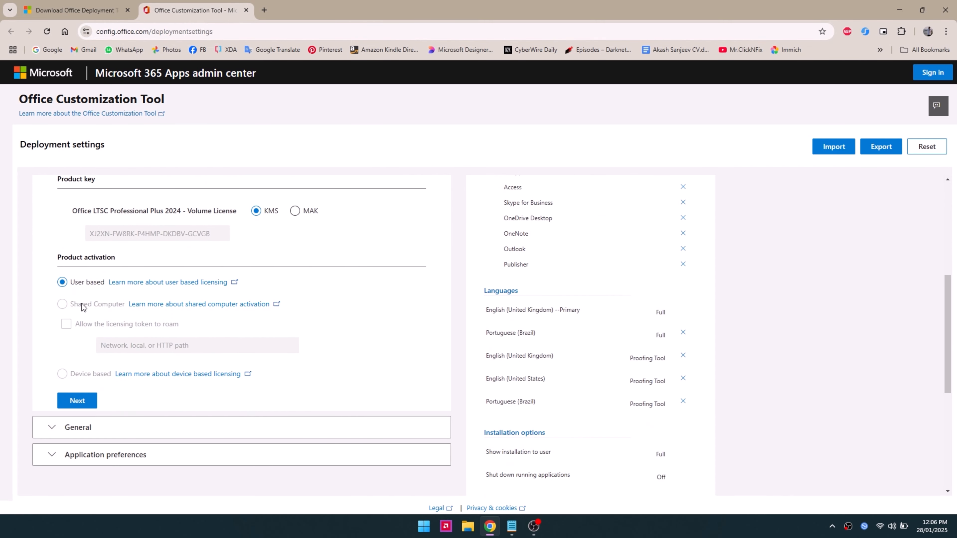
pyautogui.click(86, 400)
# Leave the organization name and description empty, keep the default application preferences and finish the deployment settings.
pyautogui.scroll(-2, 143, 328)
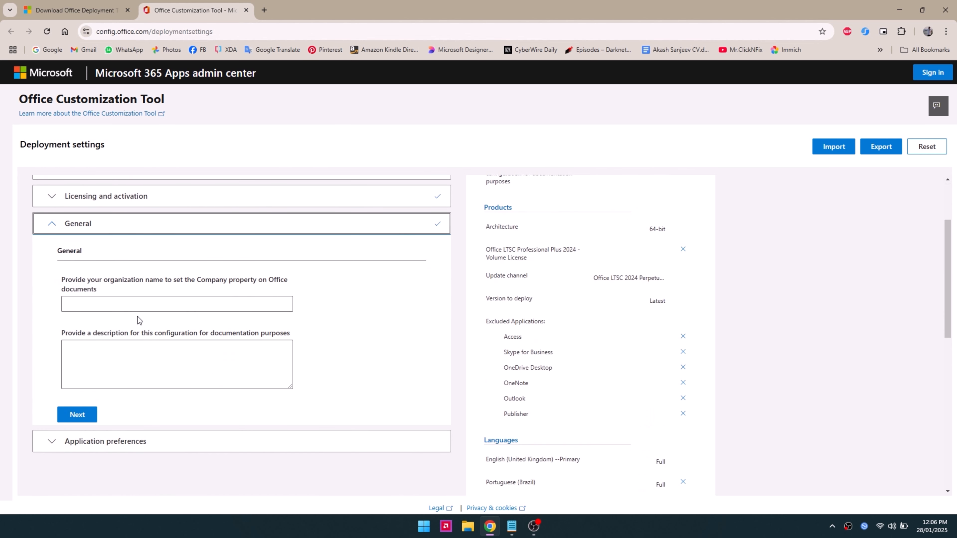
pyautogui.click(79, 415)
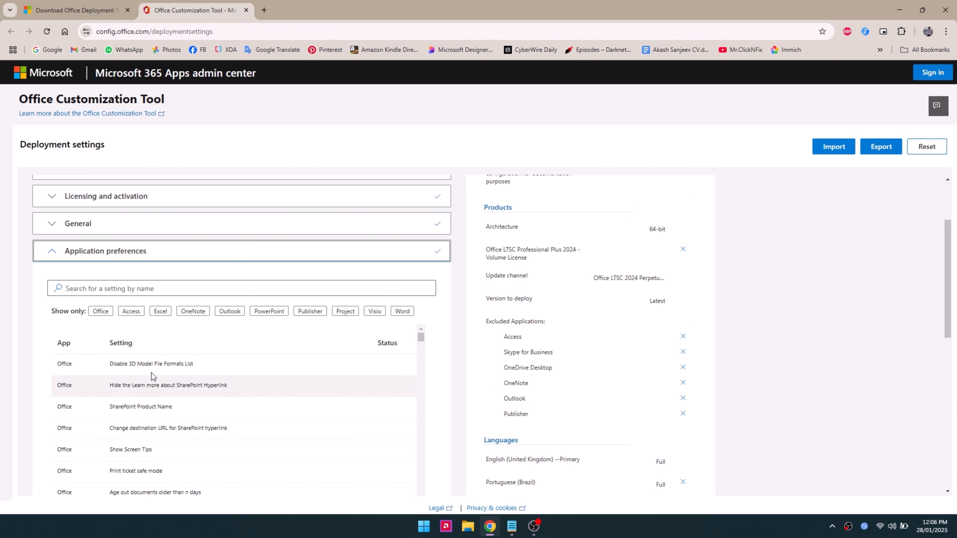
pyautogui.scroll(-8, 168, 355)
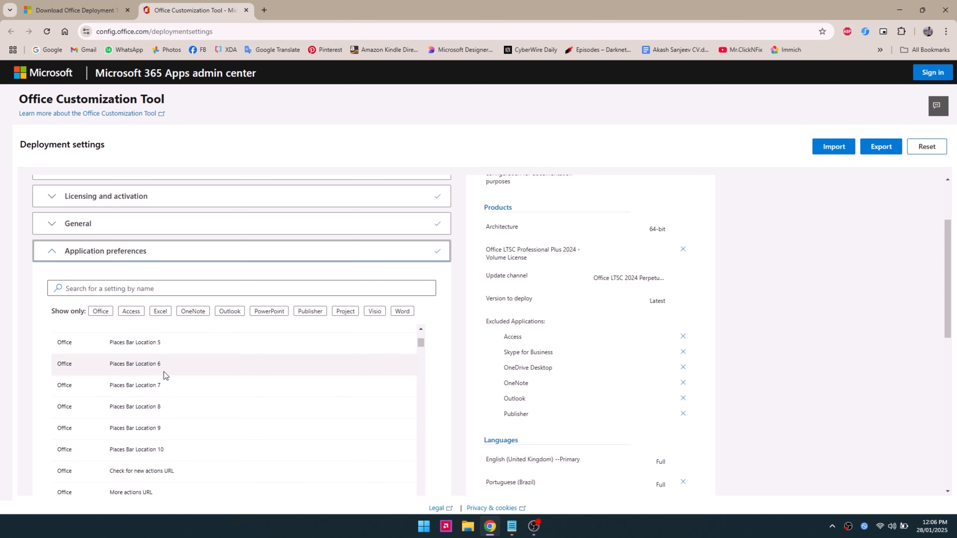
pyautogui.scroll(-2, 166, 373)
pyautogui.scroll(-10, 24, 341)
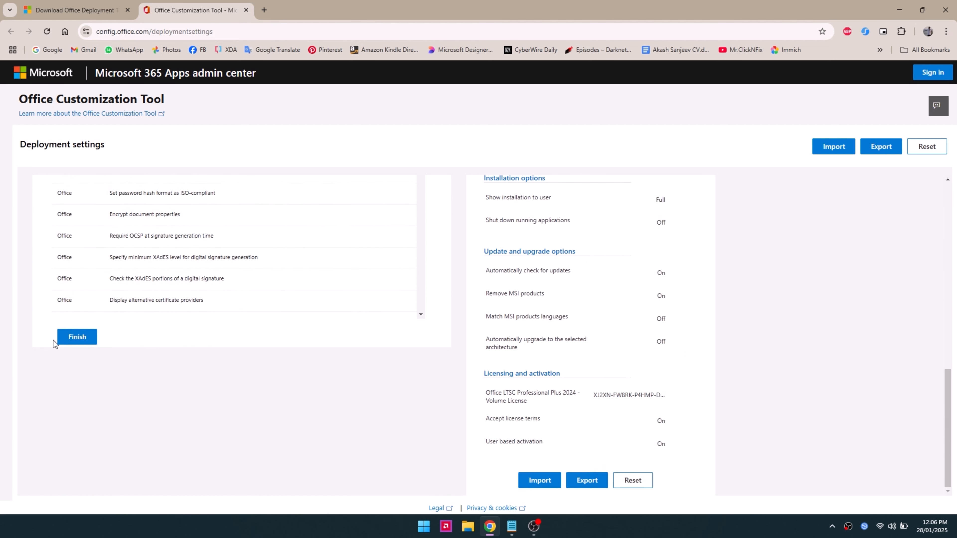
pyautogui.click(80, 336)
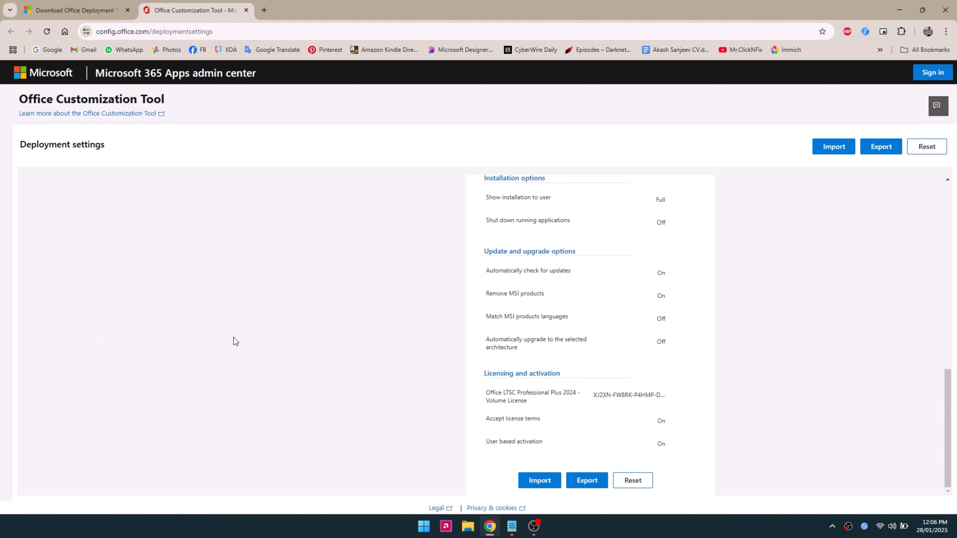
# Review the configured settings and start exporting the configuration, choosing Keep Current Settings for the default file format.
pyautogui.scroll(5, 646, 294)
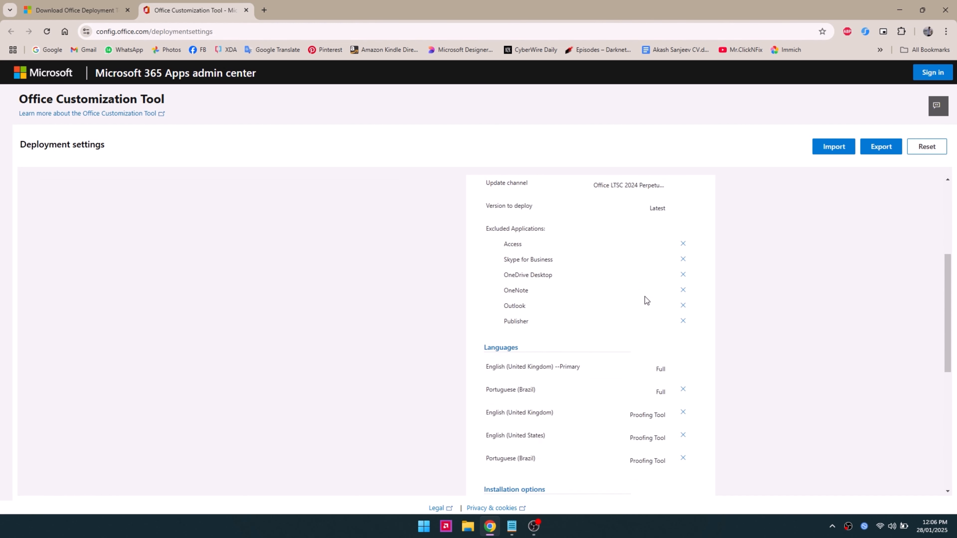
pyautogui.scroll(-5, 646, 300)
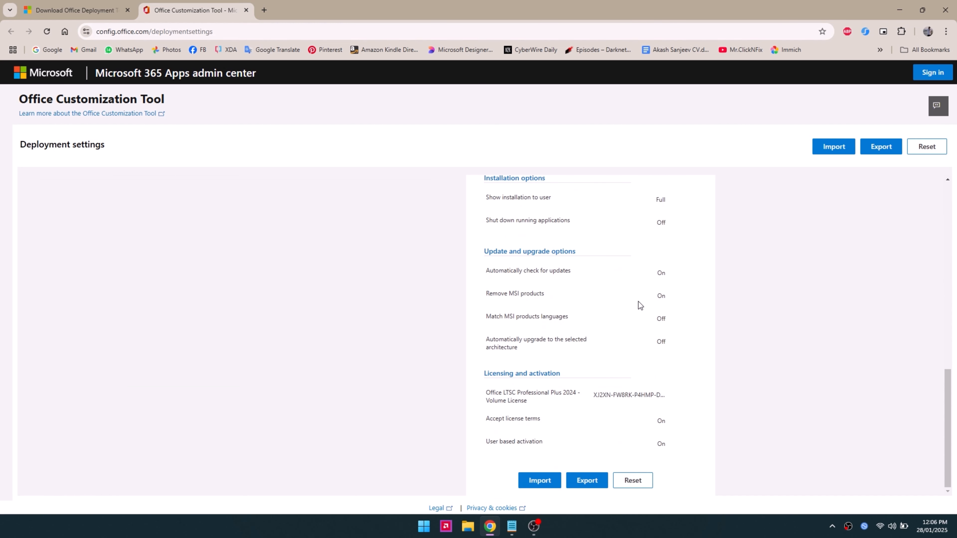
pyautogui.click(586, 482)
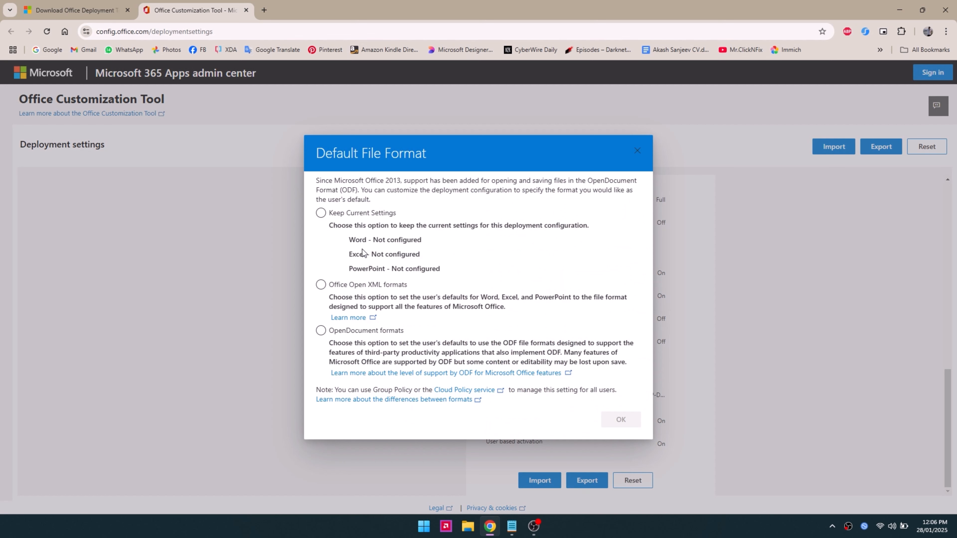
pyautogui.click(321, 213)
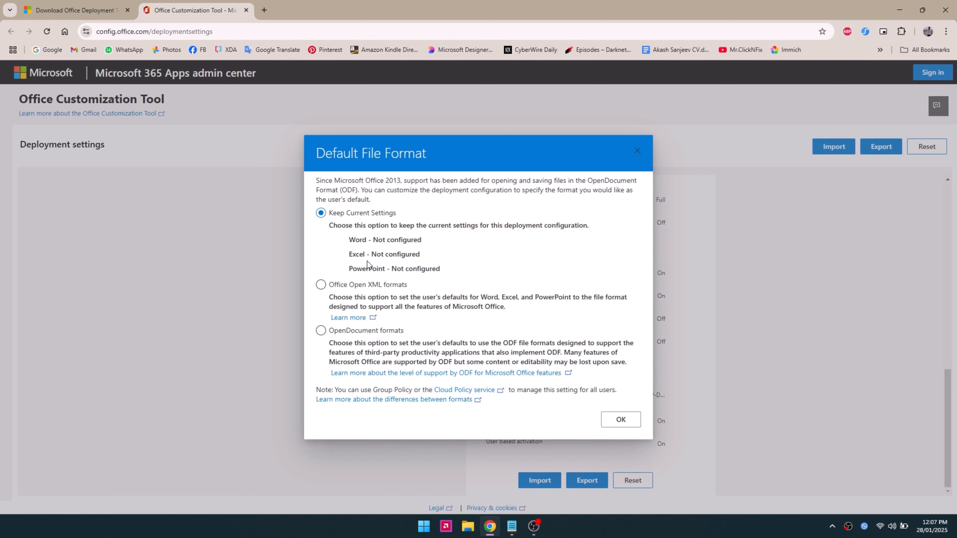
pyautogui.click(622, 421)
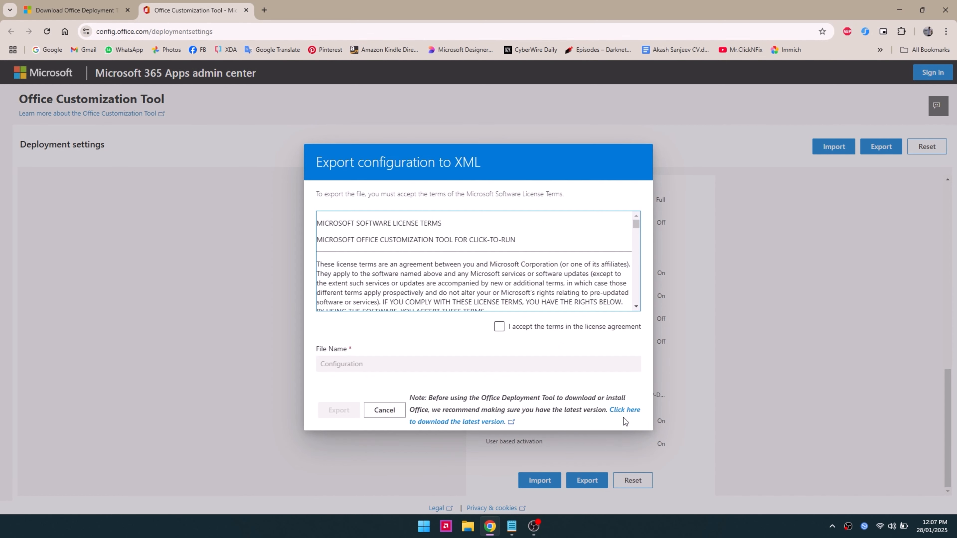
# Accept the license agreement terms and export the configuration to the Desktop as Configuration.xml.
pyautogui.click(499, 327)
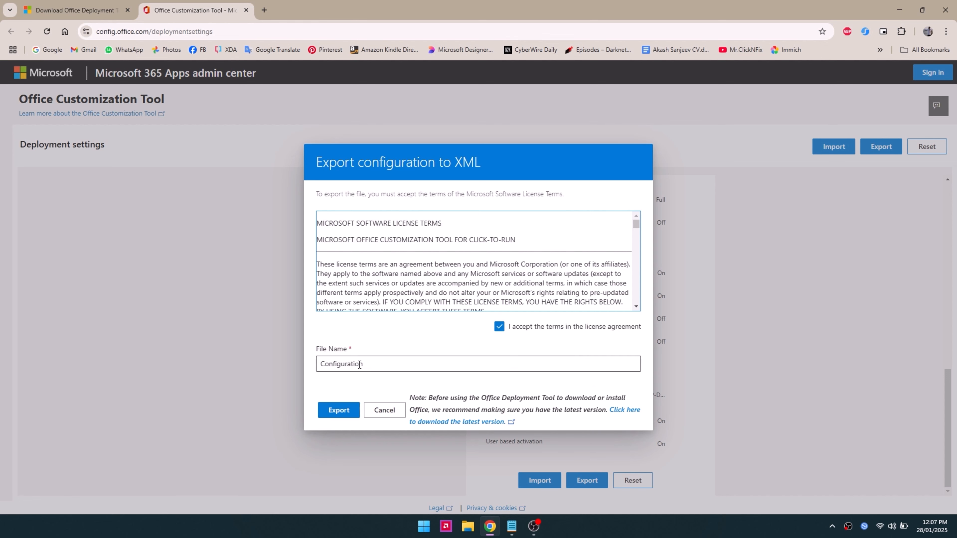
pyautogui.click(338, 411)
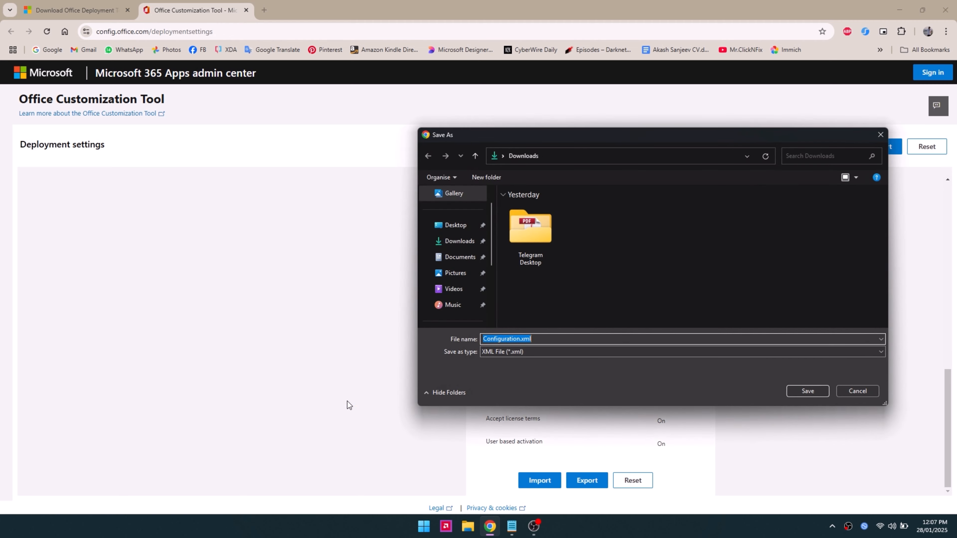
pyautogui.click(454, 225)
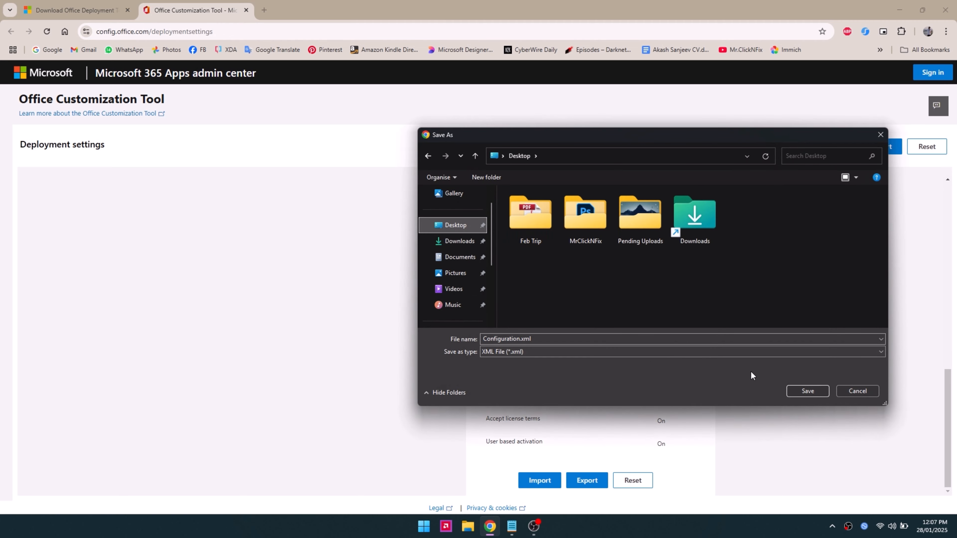
pyautogui.click(808, 391)
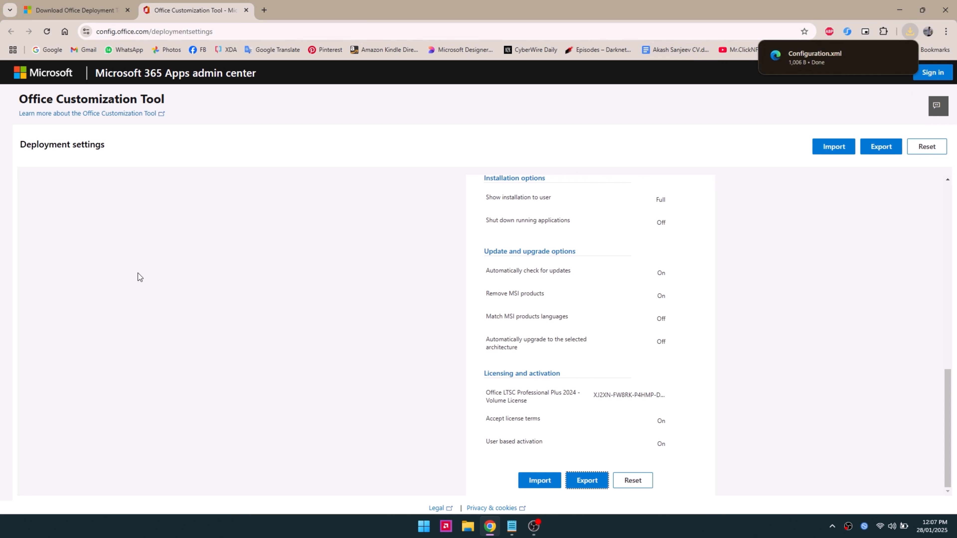
# Switch to the Office Deployment Tool download page and save officedeploymenttool_18227-20162.exe to the Desktop.
pyautogui.click(52, 5)
pyautogui.click(48, 209)
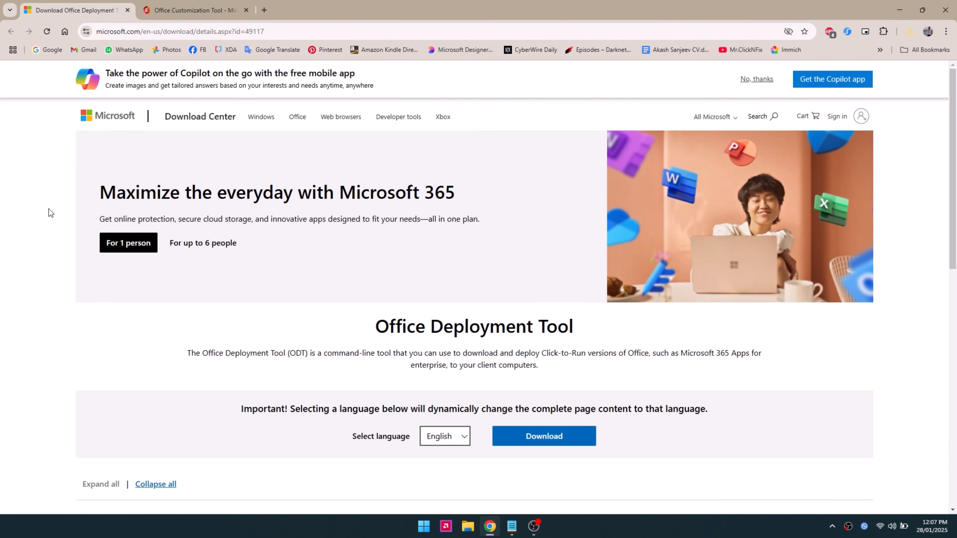
pyautogui.scroll(-4, 414, 343)
pyautogui.moveTo(372, 178); pyautogui.dragTo(603, 181)
pyautogui.click(596, 185)
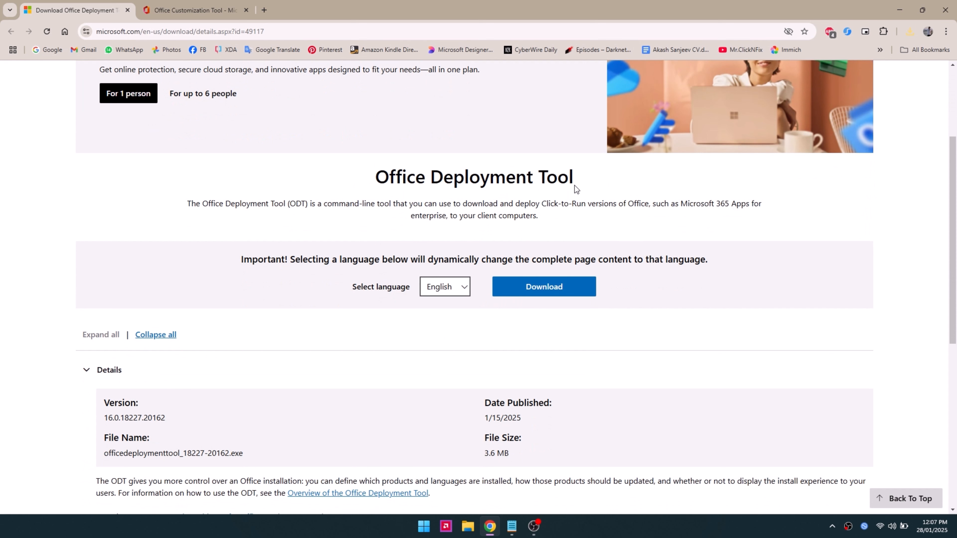
pyautogui.click(516, 288)
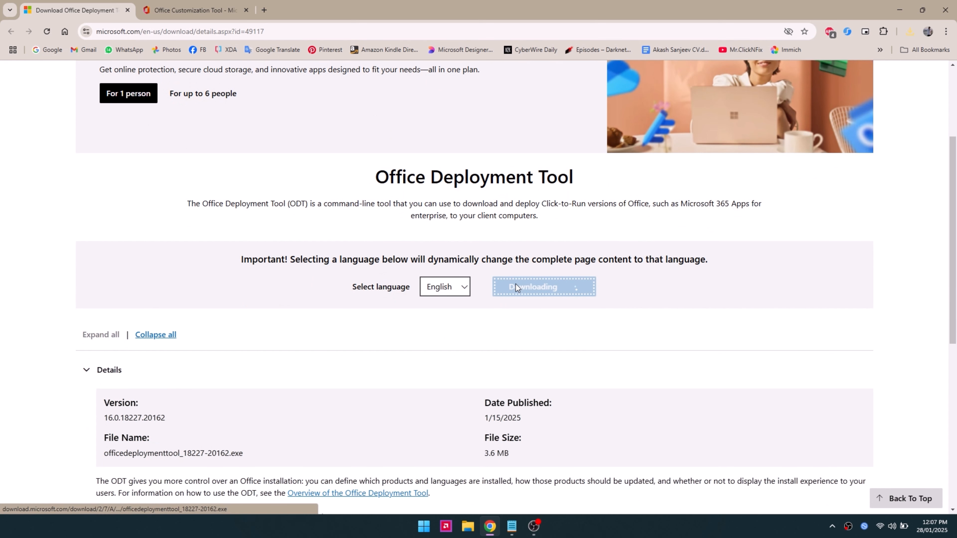
pyautogui.click(456, 225)
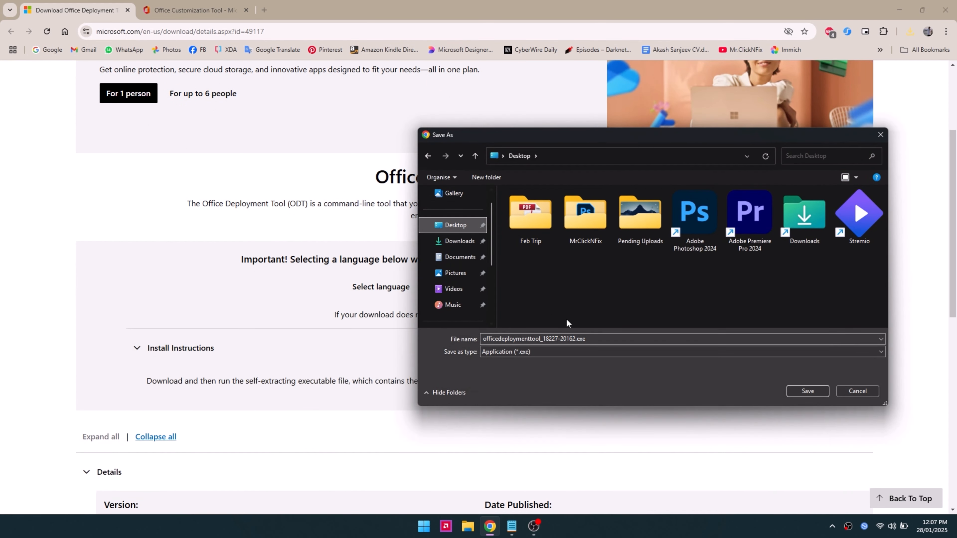
pyautogui.click(805, 389)
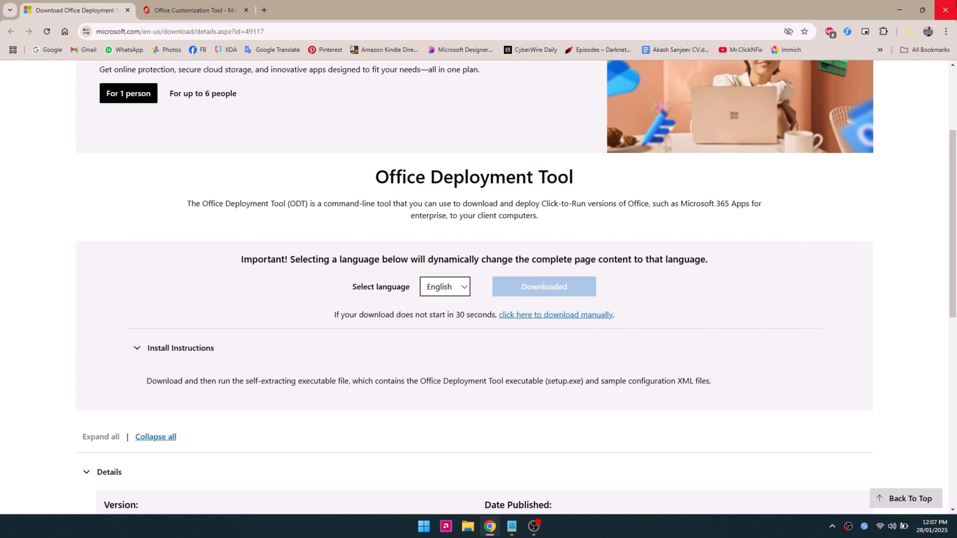
# Close the browser and open This PC from the desktop.
pyautogui.click(945, 10)
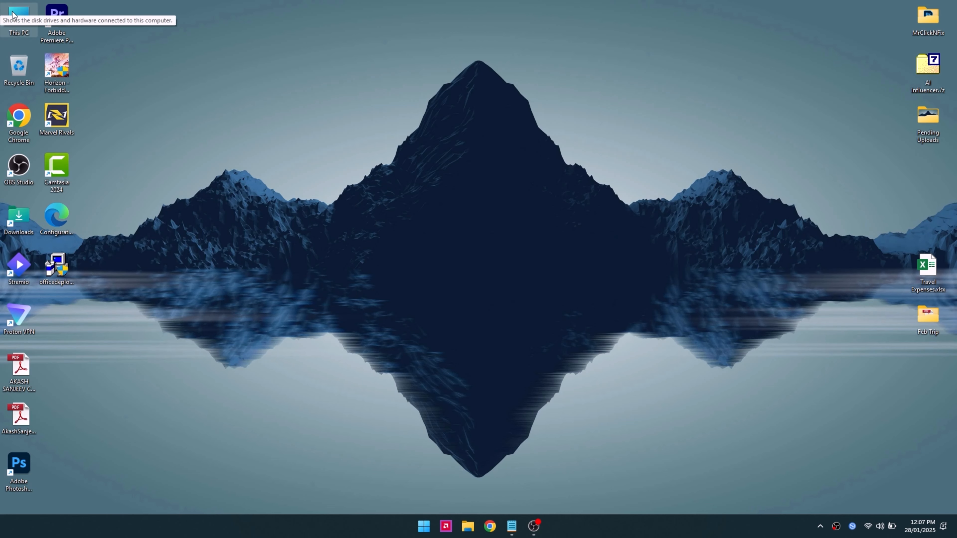
pyautogui.doubleClick(19, 19)
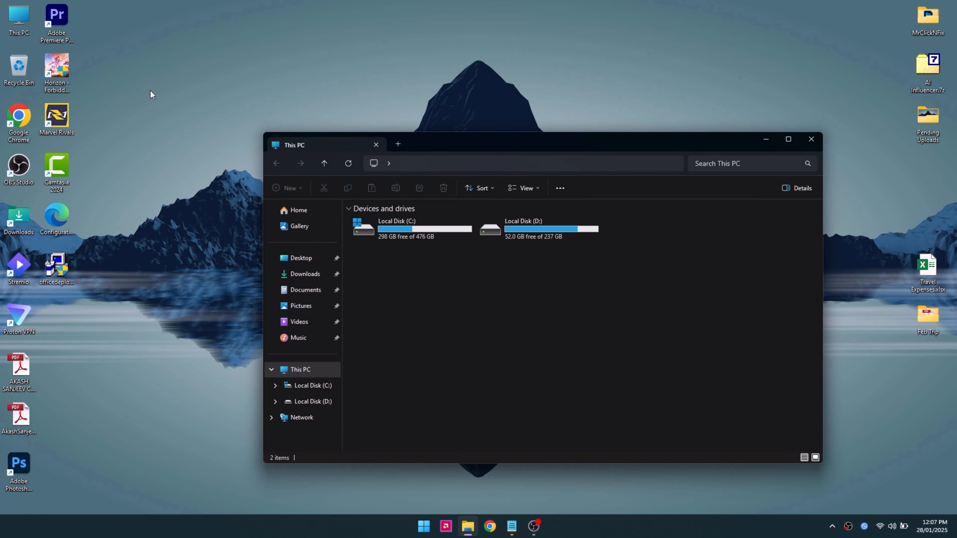
# Create a new folder named MS on Local Disk (C:) and open it.
pyautogui.doubleClick(393, 237)
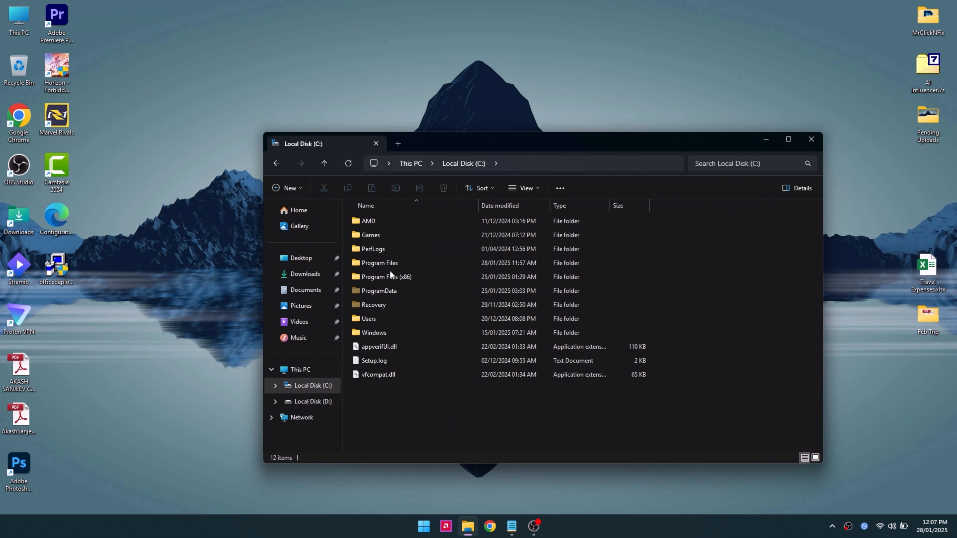
pyautogui.click(166, 330)
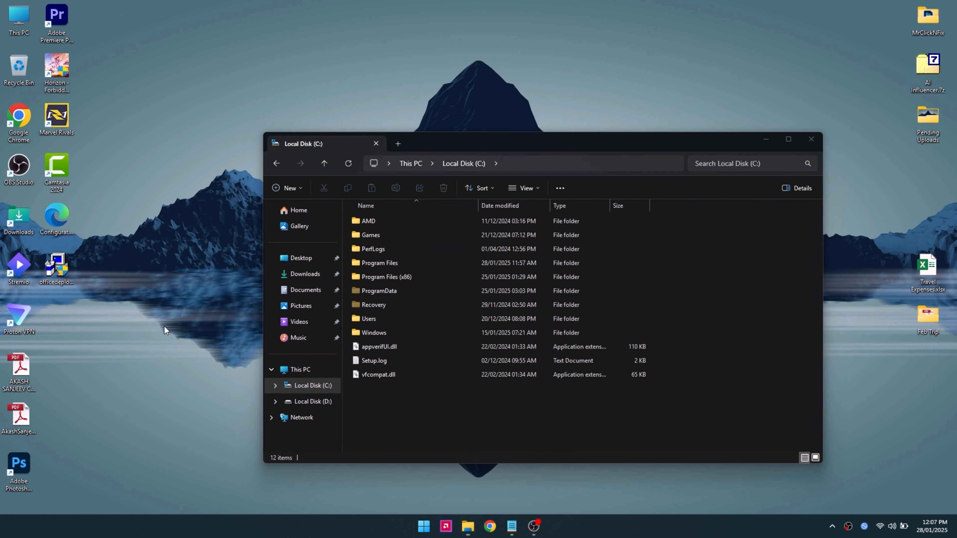
pyautogui.rightClick(401, 398)
pyautogui.moveTo(457, 351)
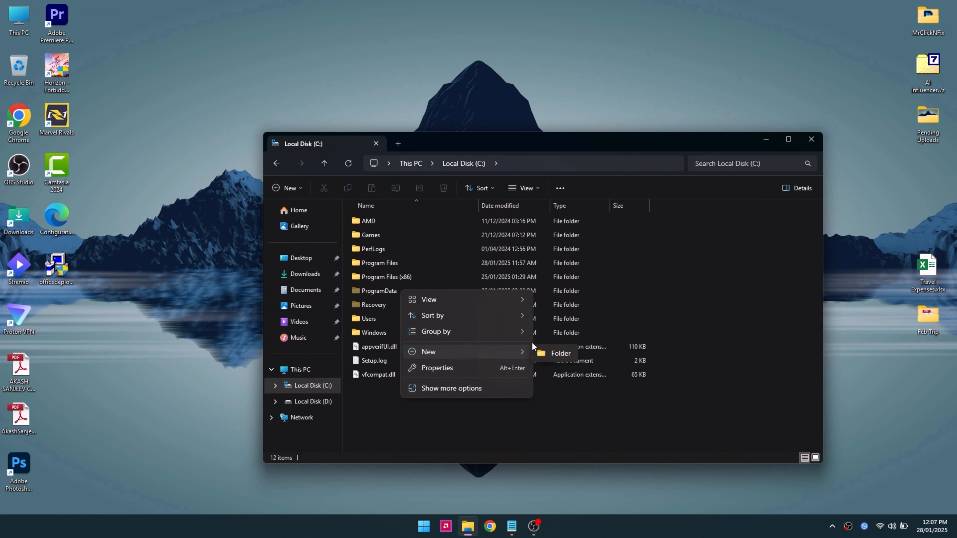
pyautogui.click(548, 352)
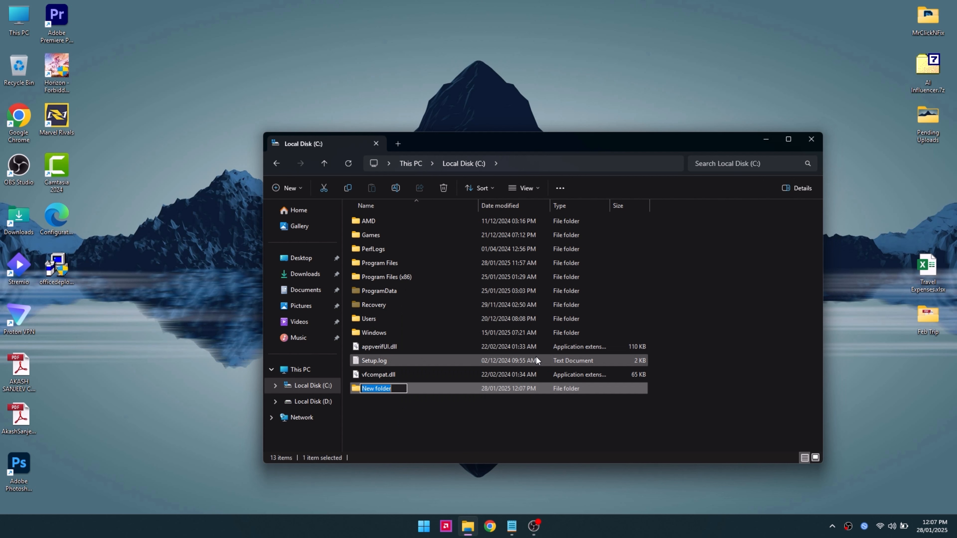
pyautogui.write('MS')
pyautogui.press('Return')
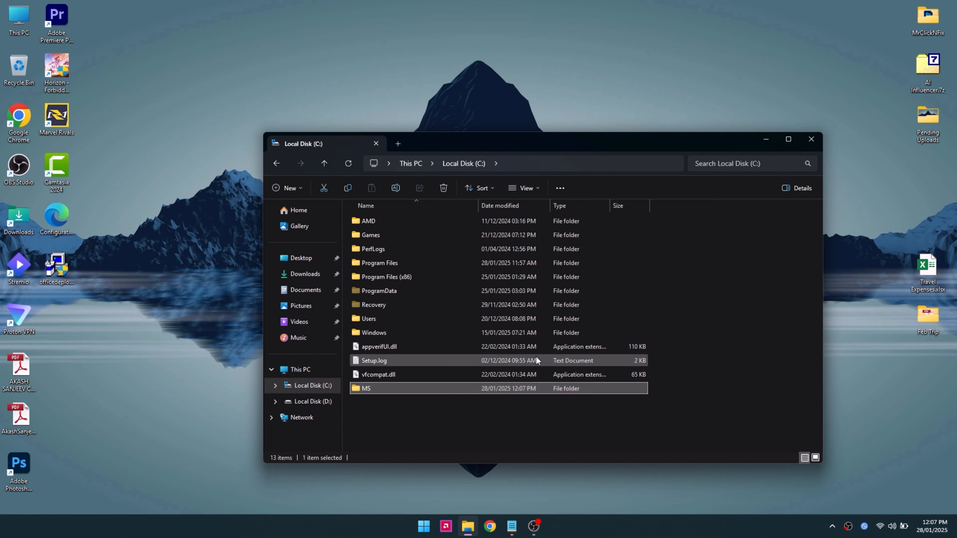
pyautogui.press('Return')
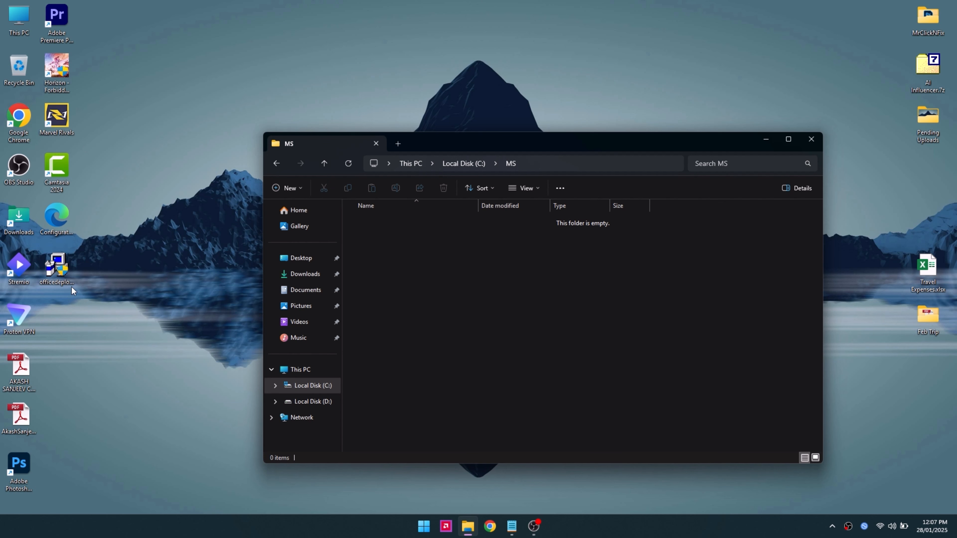
# Move officedeploymenttool_18227-20162.exe and Configuration.xml from the desktop into the MS folder.
pyautogui.moveTo(57, 268); pyautogui.dragTo(401, 262)
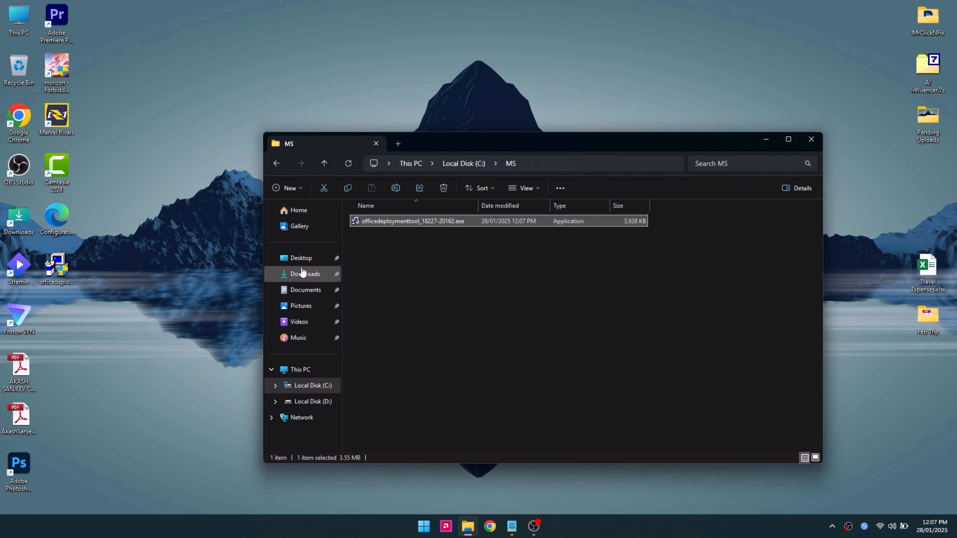
pyautogui.moveTo(49, 218); pyautogui.dragTo(366, 256)
pyautogui.click(169, 314)
pyautogui.click(362, 295)
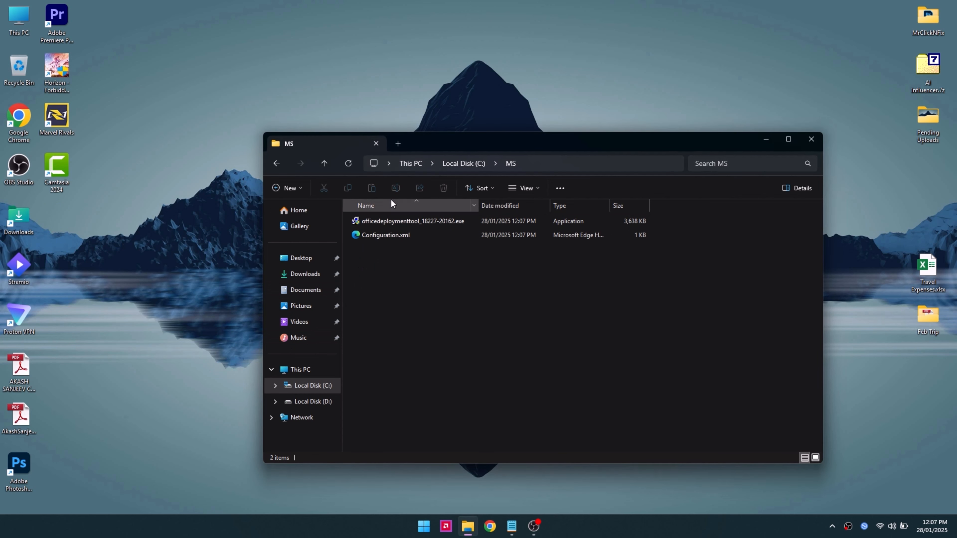
# Run the Office Deployment Tool, accept its license terms, and extract its files to the MS folder on Local Disk (C:).
pyautogui.doubleClick(405, 222)
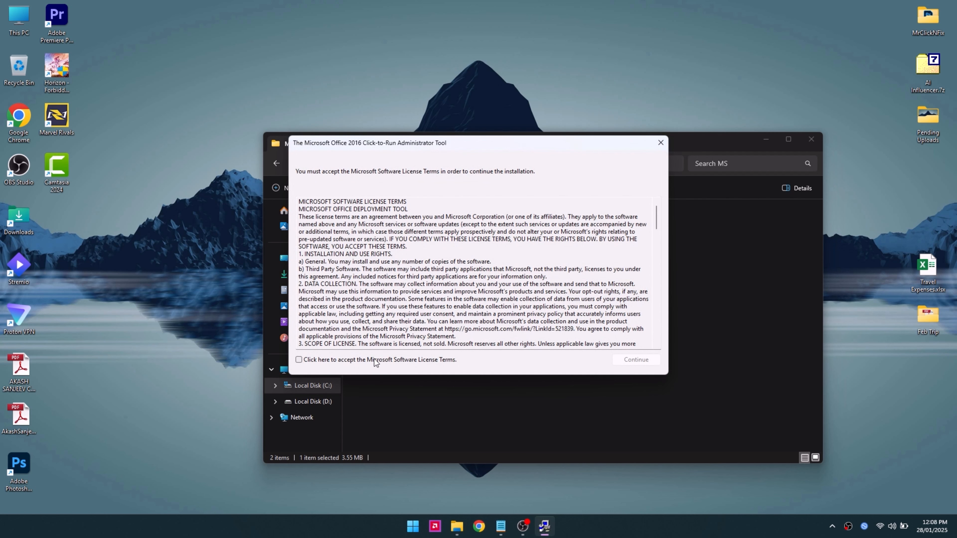
pyautogui.click(375, 359)
pyautogui.click(637, 359)
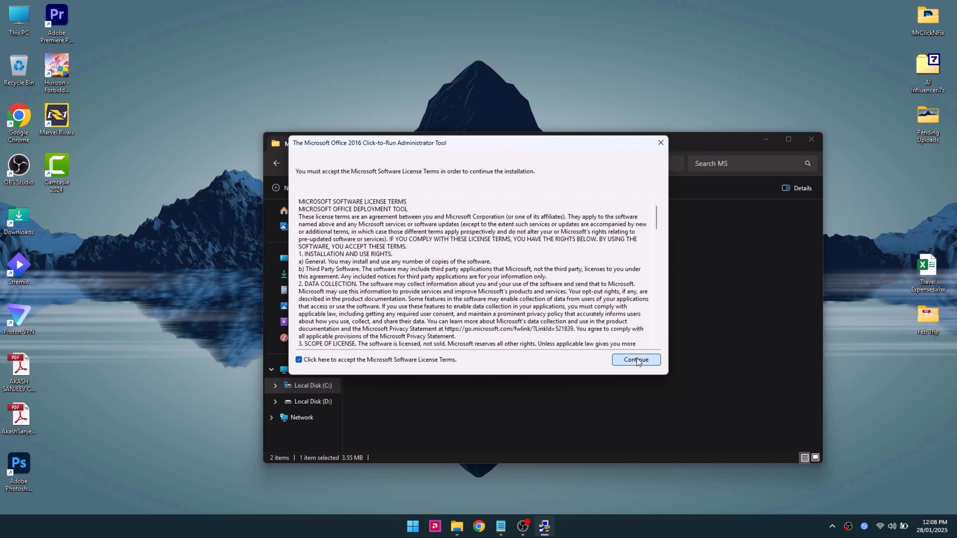
pyautogui.scroll(-1, 479, 312)
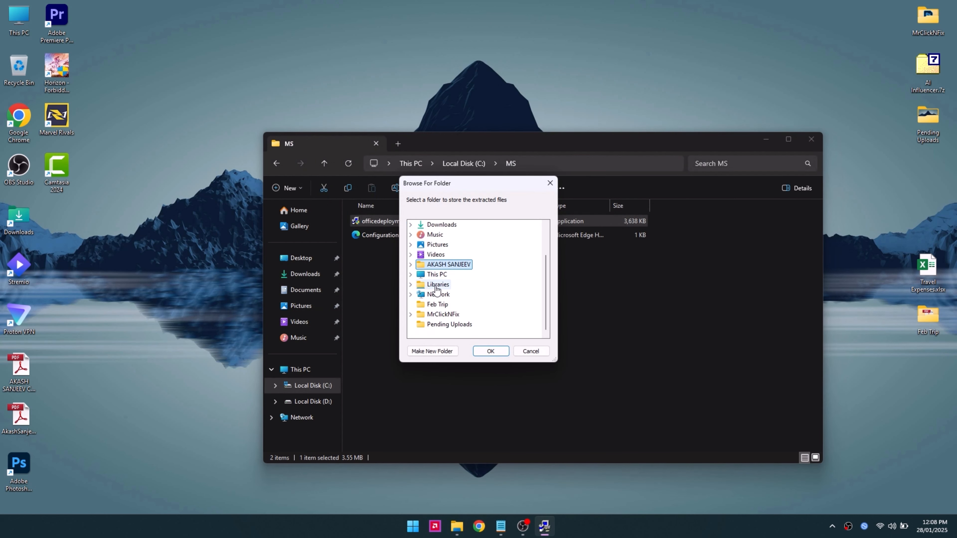
pyautogui.click(428, 276)
pyautogui.click(454, 285)
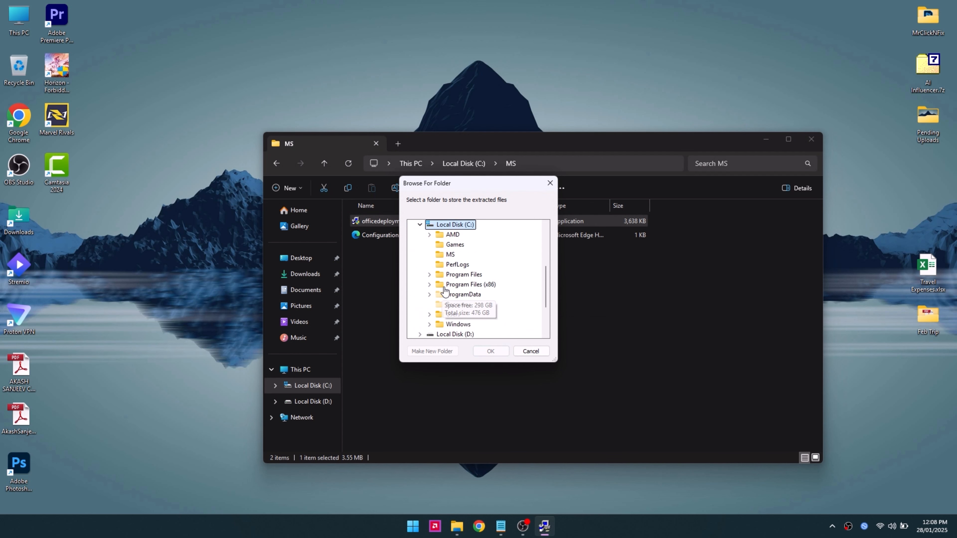
pyautogui.click(450, 256)
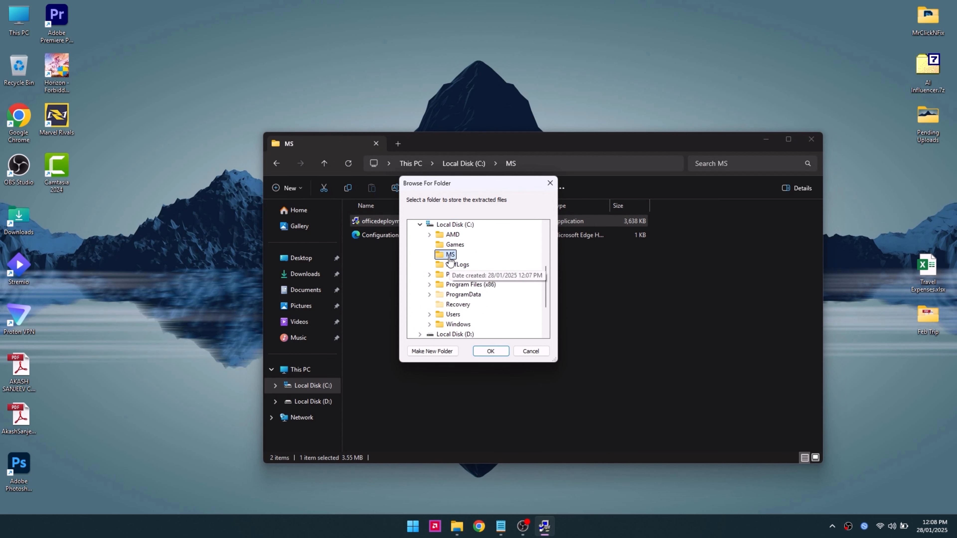
pyautogui.click(490, 351)
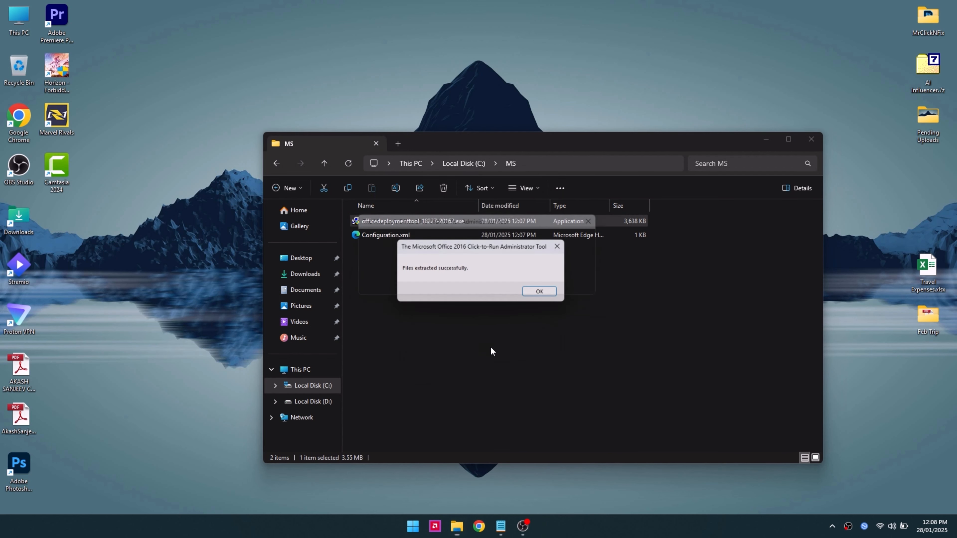
pyautogui.click(545, 294)
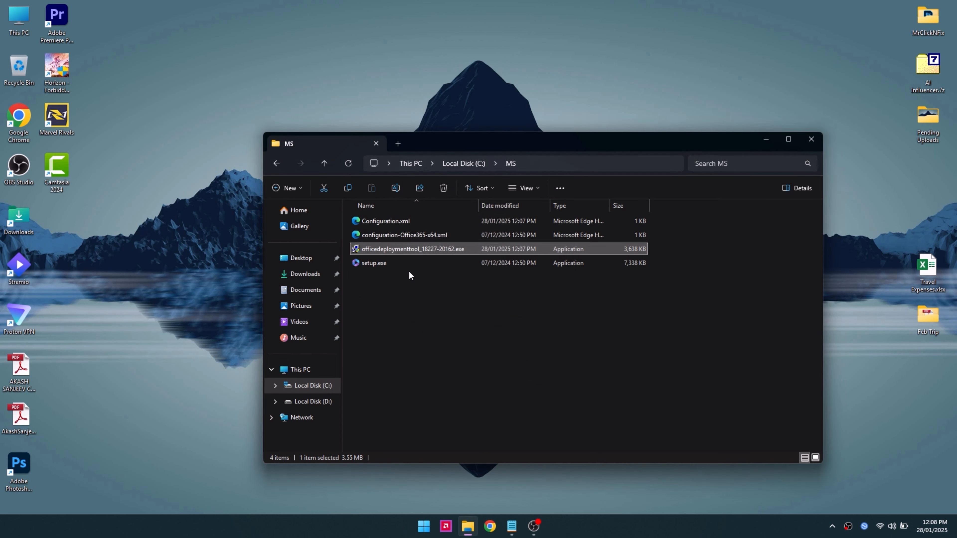
# Permanently delete configuration-Office365-x64.xml from the MS folder.
pyautogui.click(420, 236)
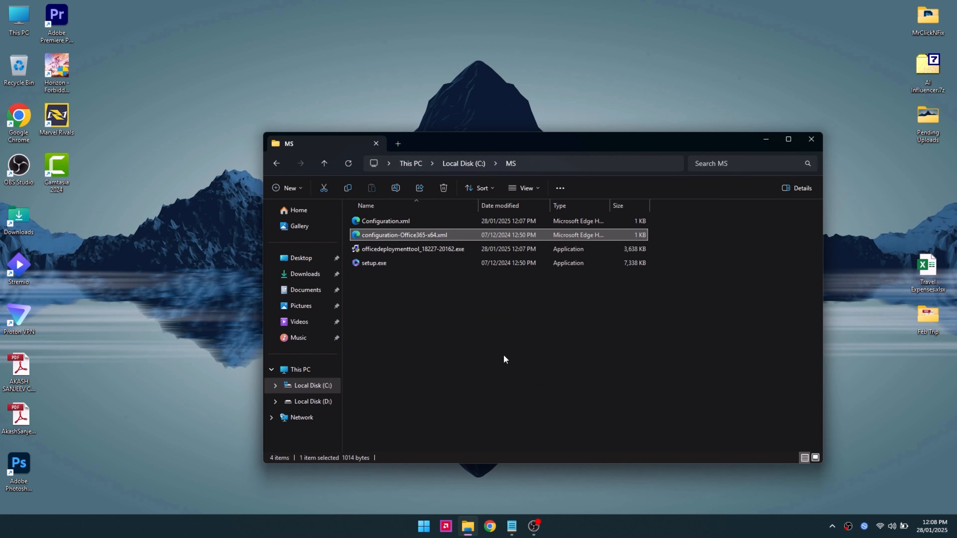
pyautogui.hotkey('shift', 'Delete')
pyautogui.press('Return')
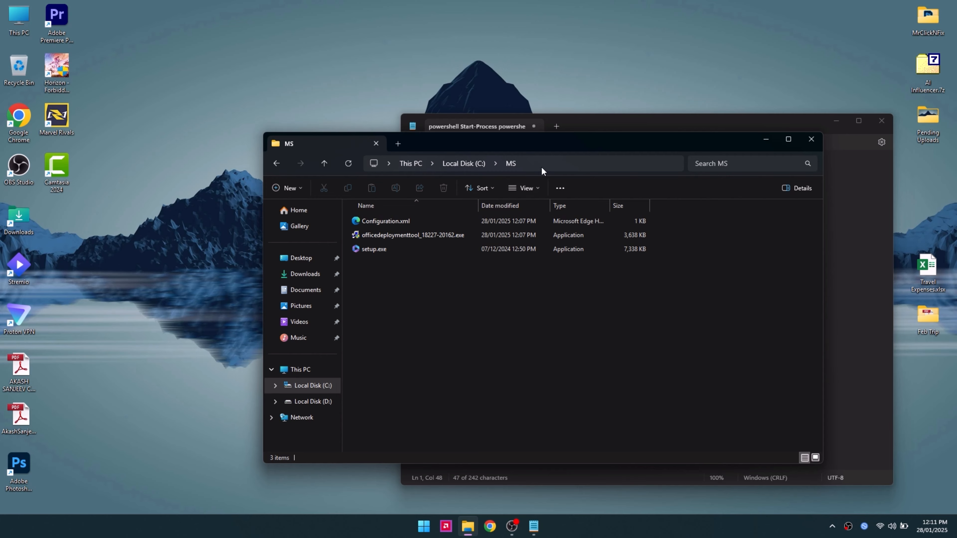
# Open PowerShell directly from the MS folder's path.
pyautogui.click(541, 166)
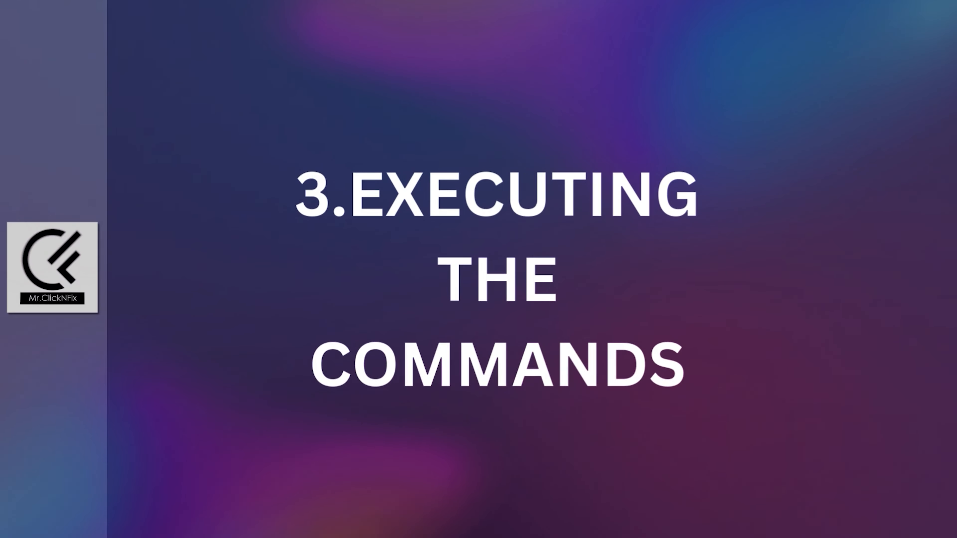
pyautogui.write('power')
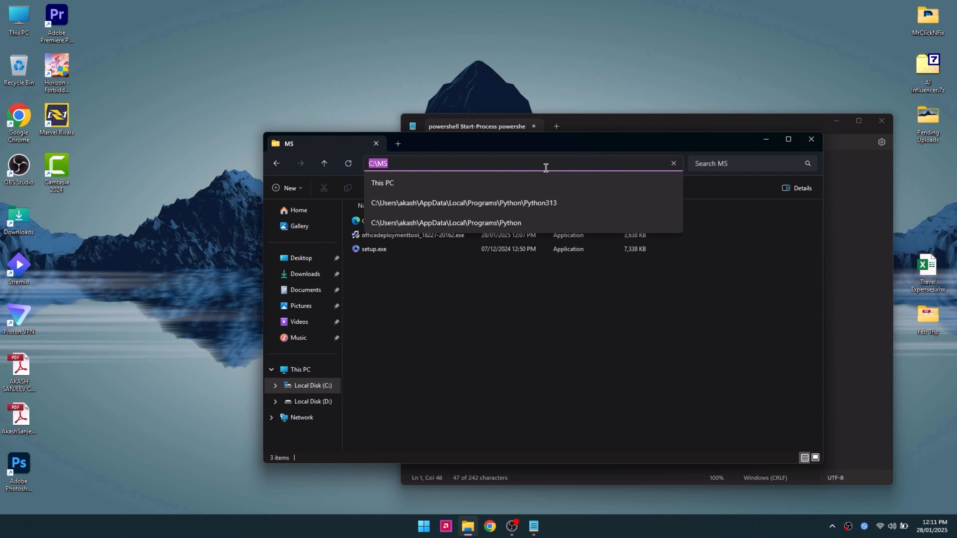
pyautogui.write('shell')
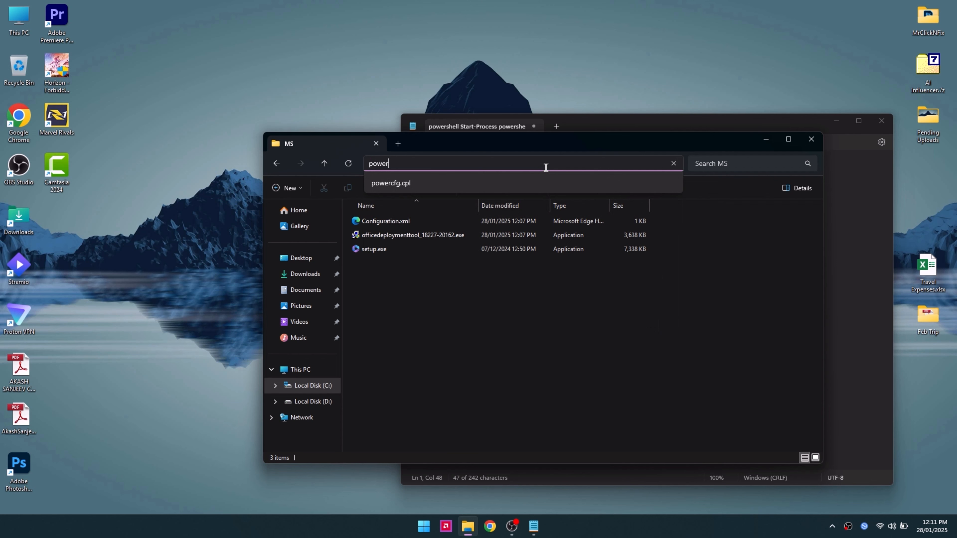
pyautogui.press('Return')
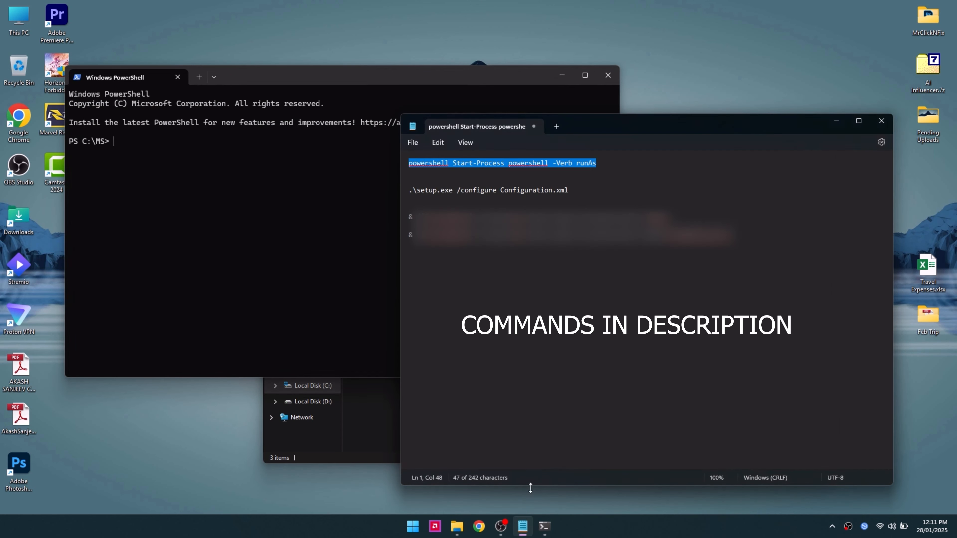
# Run powershell Start-Process powershell -Verb runAs to open an administrator PowerShell, and close the original PowerShell window.
pyautogui.click(523, 527)
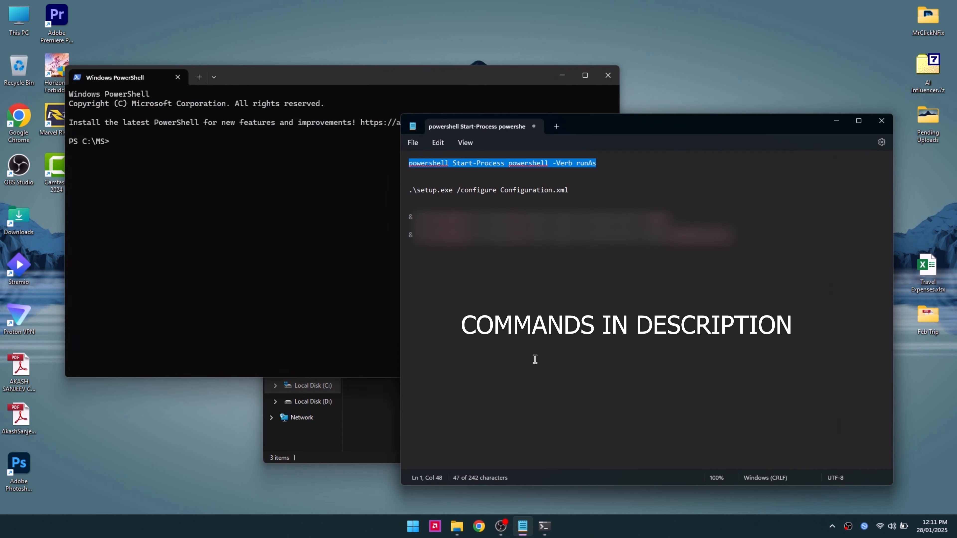
pyautogui.click(194, 241)
pyautogui.write('powershell Start-Process powershell -Verb runAs')
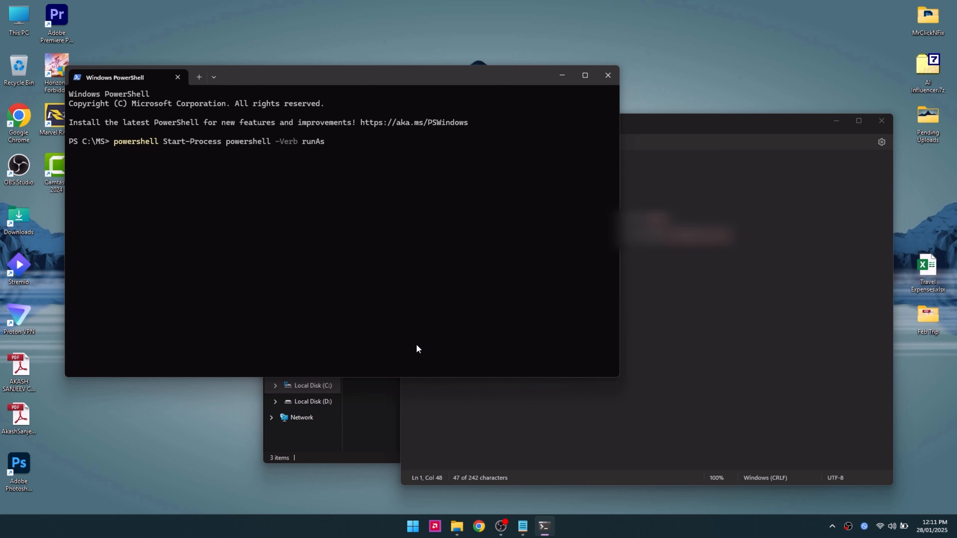
pyautogui.press('Return')
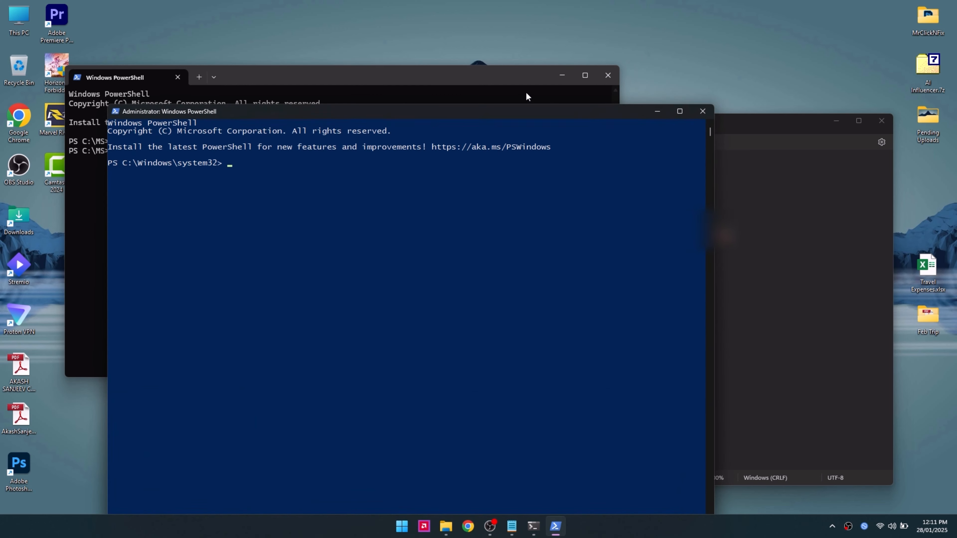
pyautogui.click(526, 93)
pyautogui.click(608, 75)
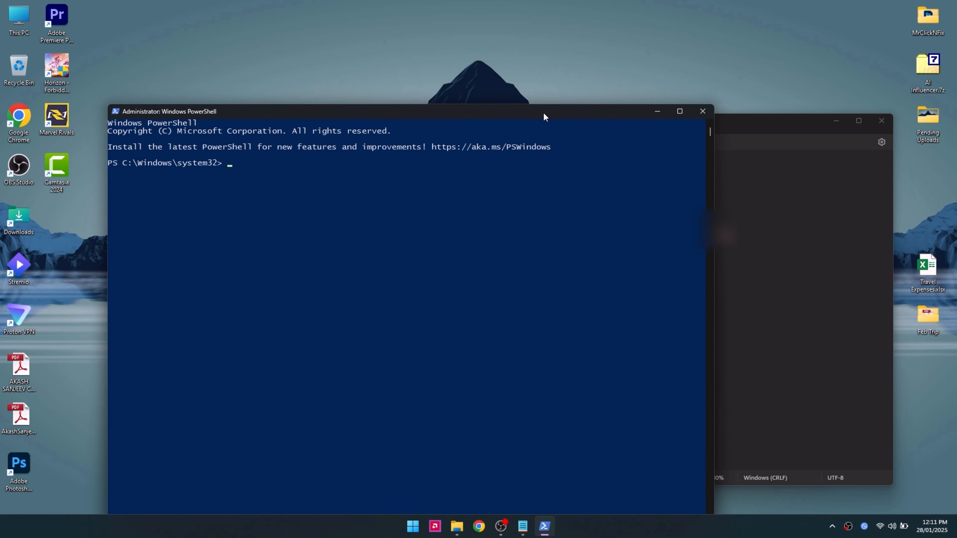
# Check the MS folder's path in File Explorer and change the administrator PowerShell's directory with cd C:\MS.
pyautogui.moveTo(543, 112); pyautogui.dragTo(490, 64)
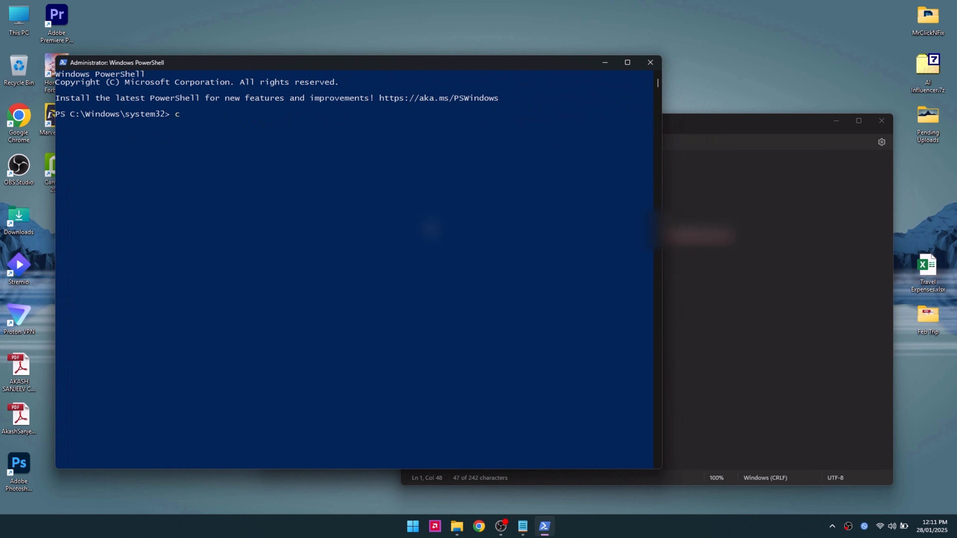
pyautogui.press('BackSpace')
pyautogui.click(456, 526)
pyautogui.moveTo(540, 135); pyautogui.dragTo(682, 148)
pyautogui.click(701, 178)
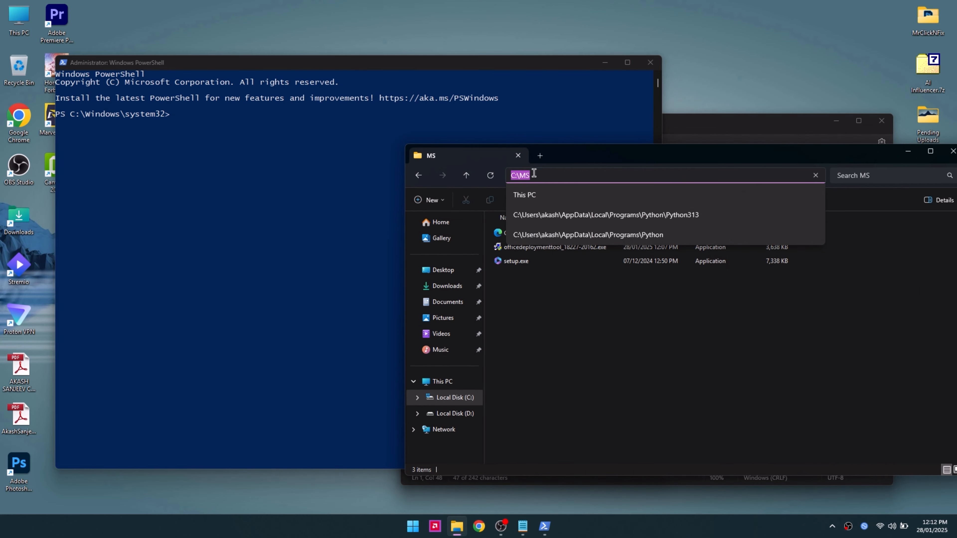
pyautogui.click(222, 217)
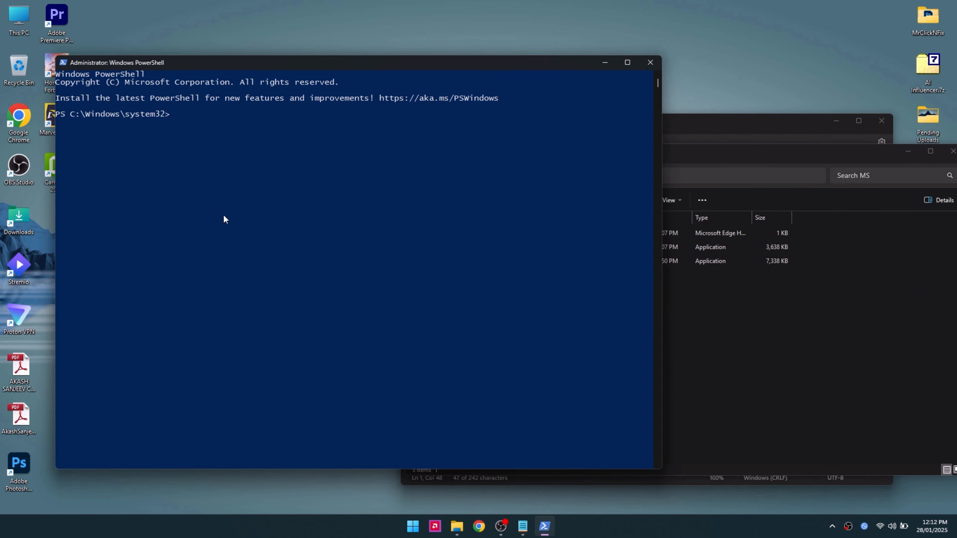
pyautogui.write('cd')
pyautogui.write('C:\\MS')
pyautogui.press('Return')
# Copy the command .\setup.exe /configure Configuration.xml from the Notepad notes and return to the administrator PowerShell.
pyautogui.write('.')
pyautogui.click(523, 526)
pyautogui.moveTo(580, 190); pyautogui.dragTo(408, 191)
pyautogui.hotkey('ctrl', 'c')
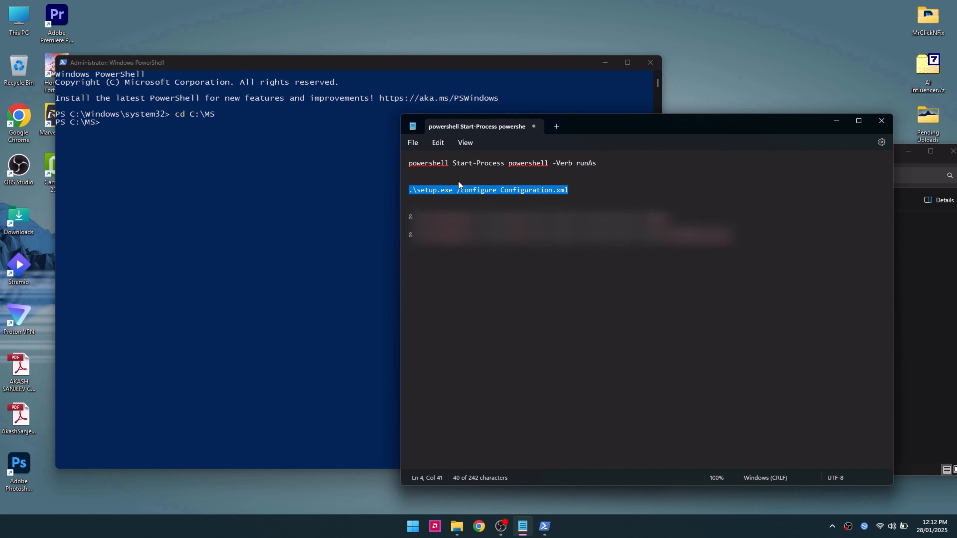
pyautogui.click(259, 241)
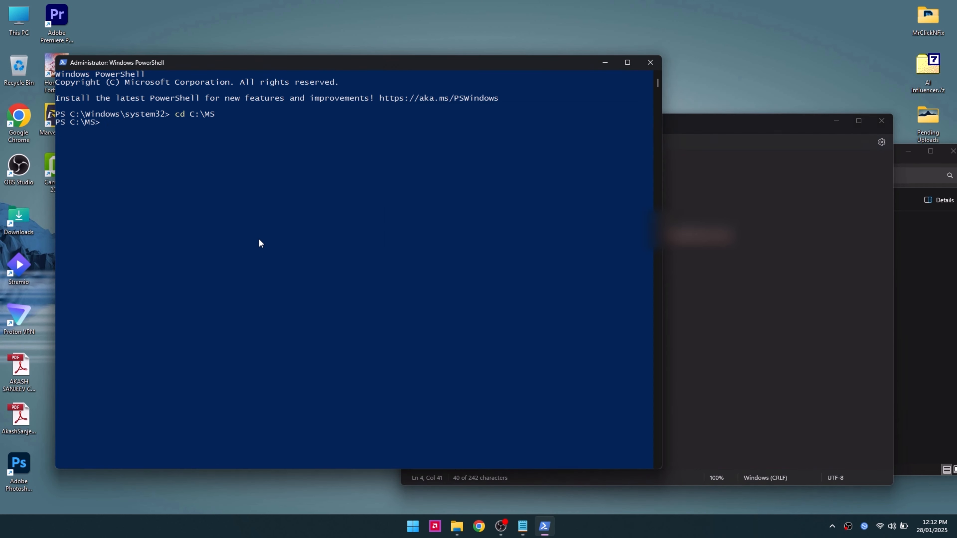
# Minimize Notepad and check the configuration file's name in the MS folder.
pyautogui.click(774, 363)
pyautogui.click(836, 120)
pyautogui.click(892, 326)
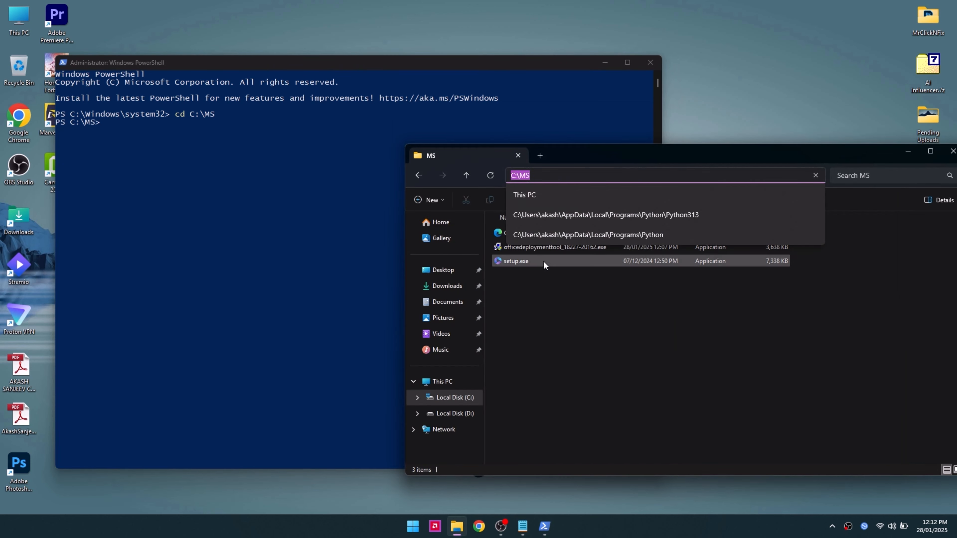
pyautogui.click(668, 356)
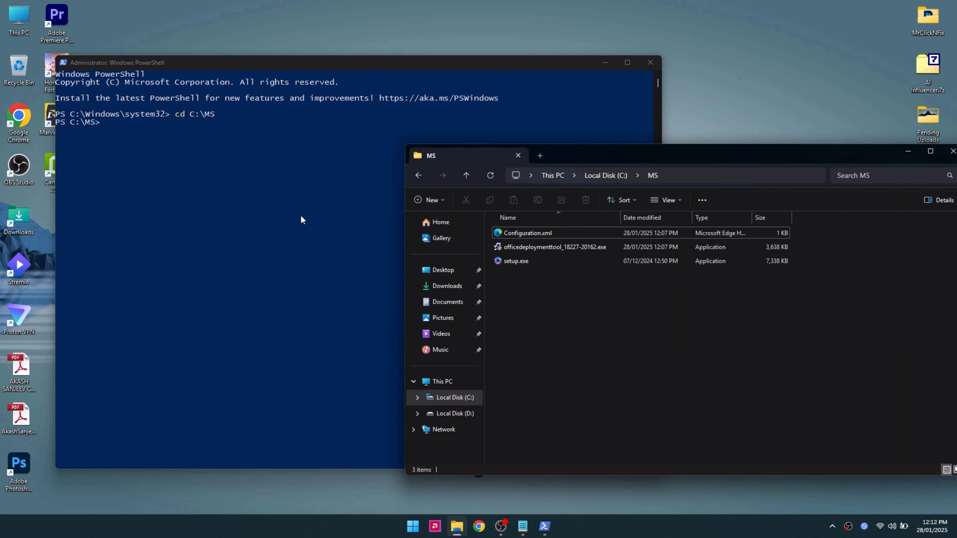
pyautogui.click(523, 234)
# Paste the copied command .\setup.exe /configure Configuration.xml into the administrator PowerShell, check the configuration file name in it, and run it.
pyautogui.click(302, 187)
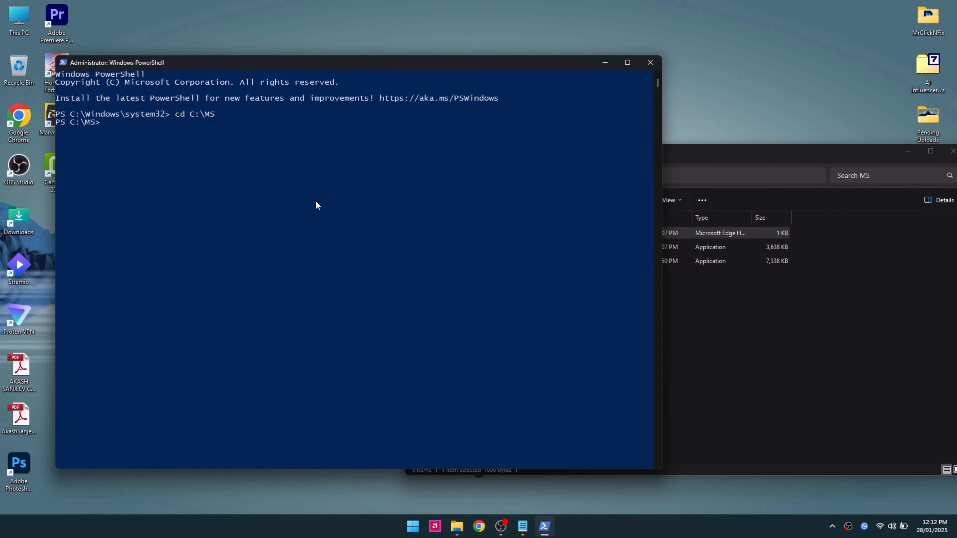
pyautogui.hotkey('ctrl', 'v')
pyautogui.moveTo(227, 116); pyautogui.dragTo(306, 122)
pyautogui.click(242, 122)
pyautogui.click(225, 124)
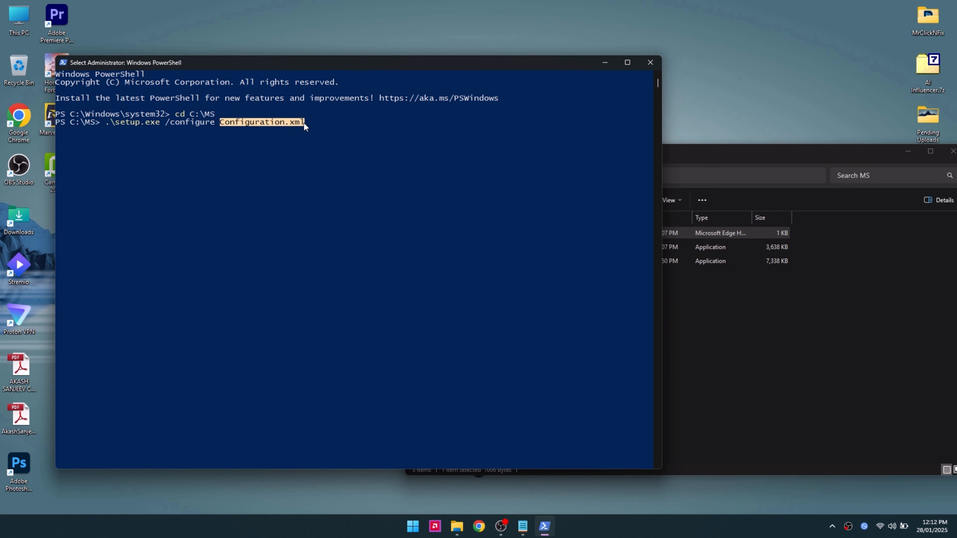
pyautogui.click(570, 241)
pyautogui.click(218, 207)
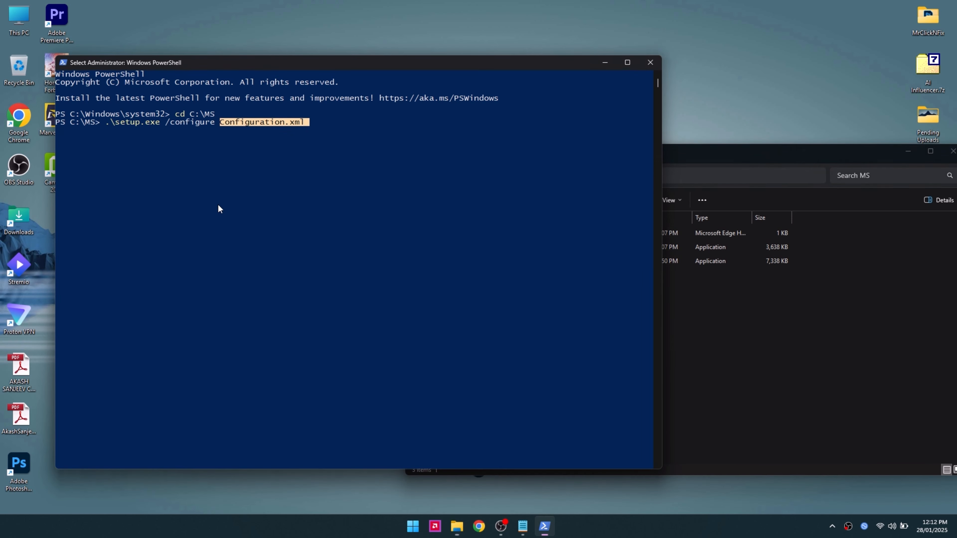
pyautogui.click(376, 148)
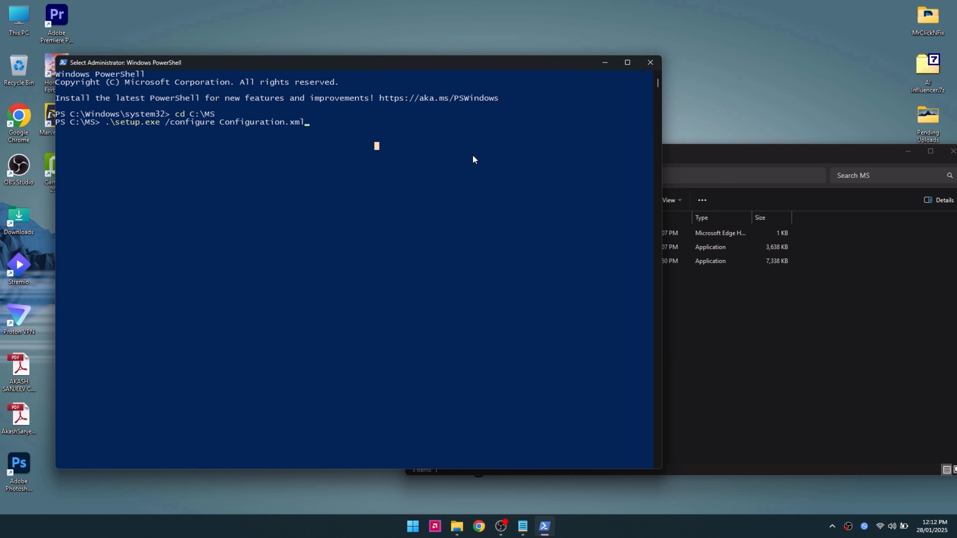
pyautogui.press('Return')
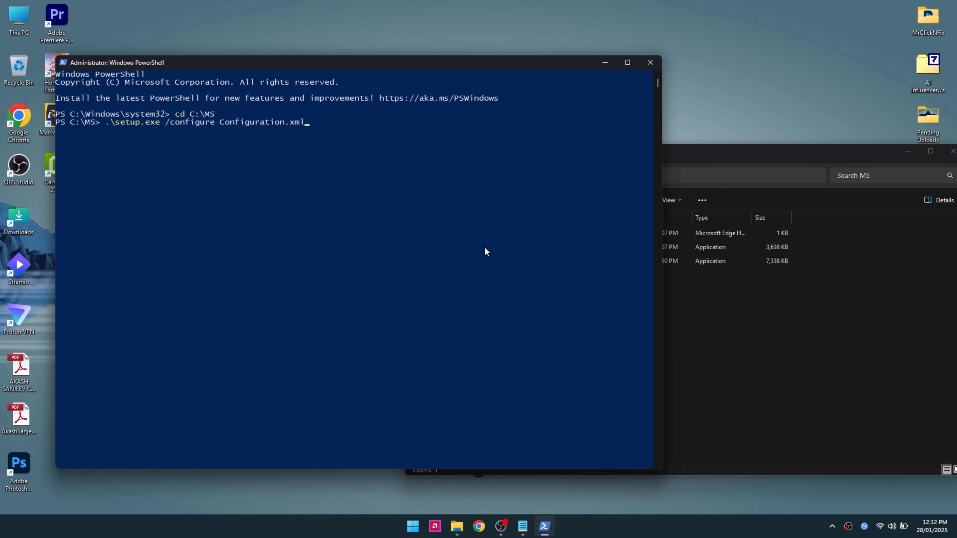
# Minimize the administrator PowerShell and close the MS folder window to leave the Office installer alone on the desktop.
pyautogui.click(720, 362)
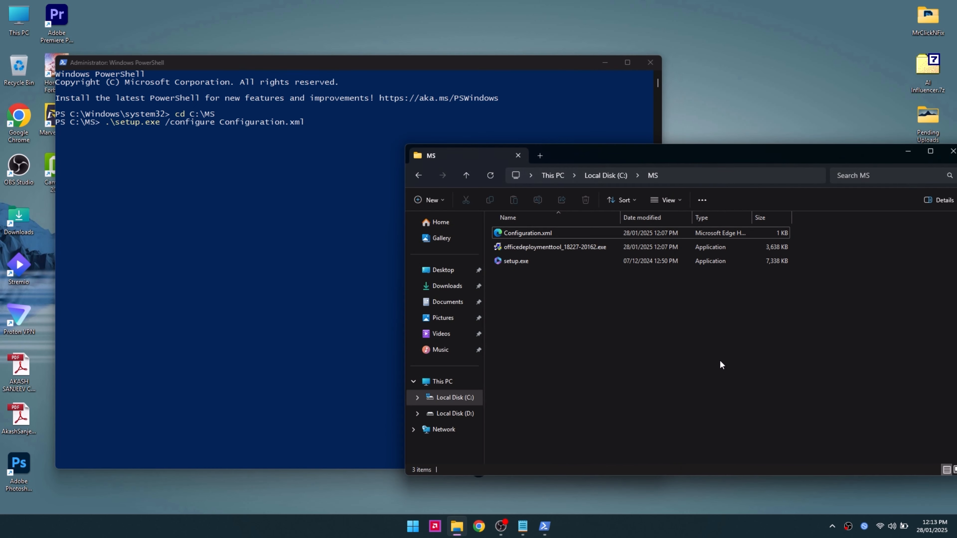
pyautogui.click(310, 300)
pyautogui.moveTo(600, 81); pyautogui.dragTo(620, 72)
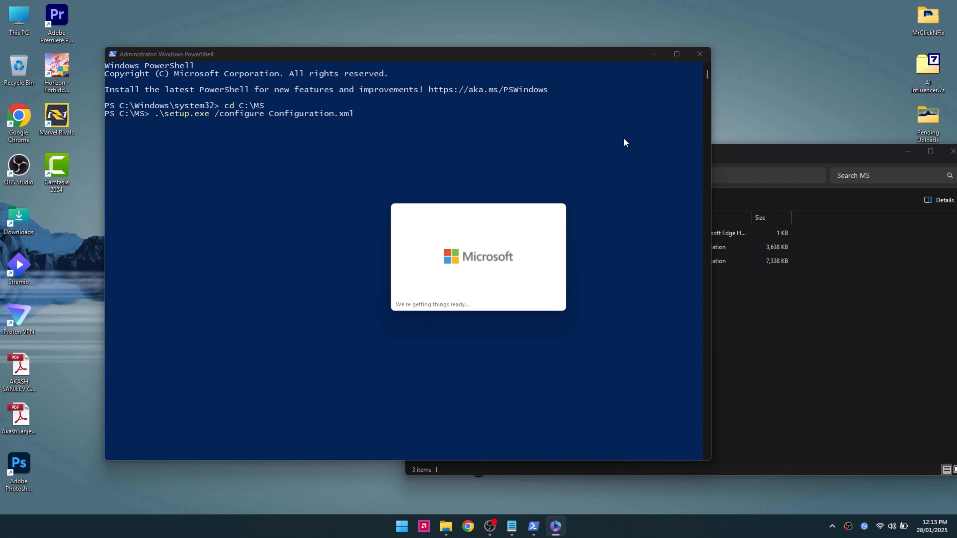
pyautogui.click(655, 55)
pyautogui.moveTo(796, 156); pyautogui.dragTo(566, 124)
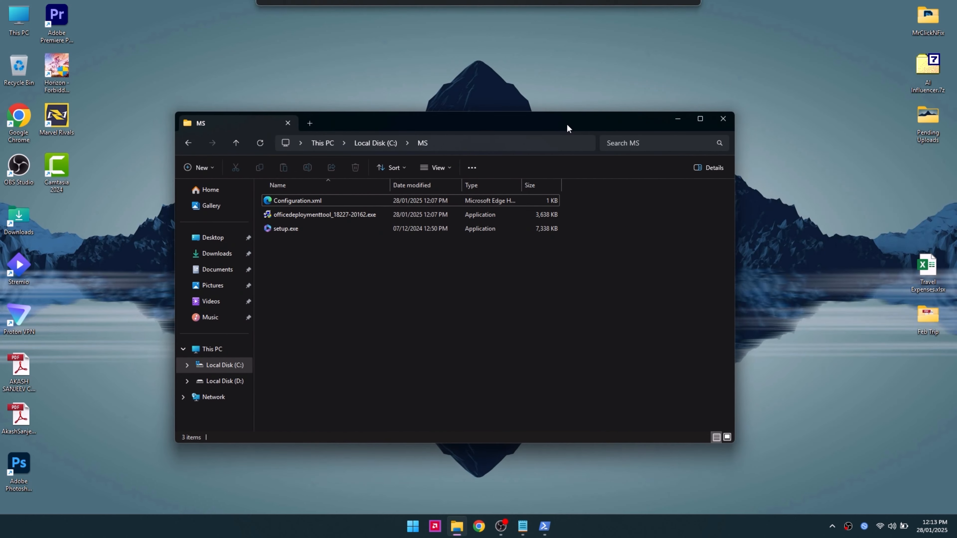
pyautogui.click(726, 117)
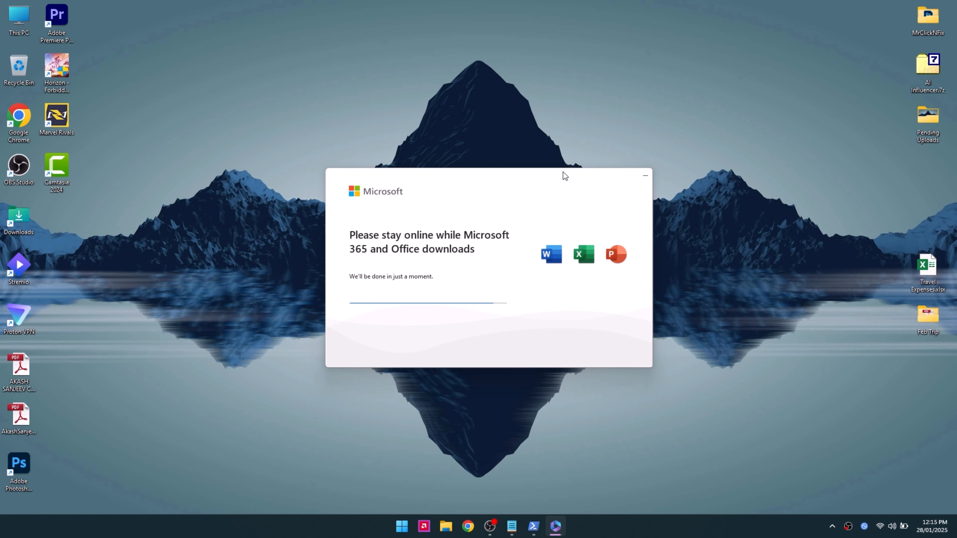
# Restore the administrator PowerShell and arrange it side by side with the Office installer to check the command's progress.
pyautogui.click(533, 526)
pyautogui.moveTo(527, 175); pyautogui.dragTo(746, 169)
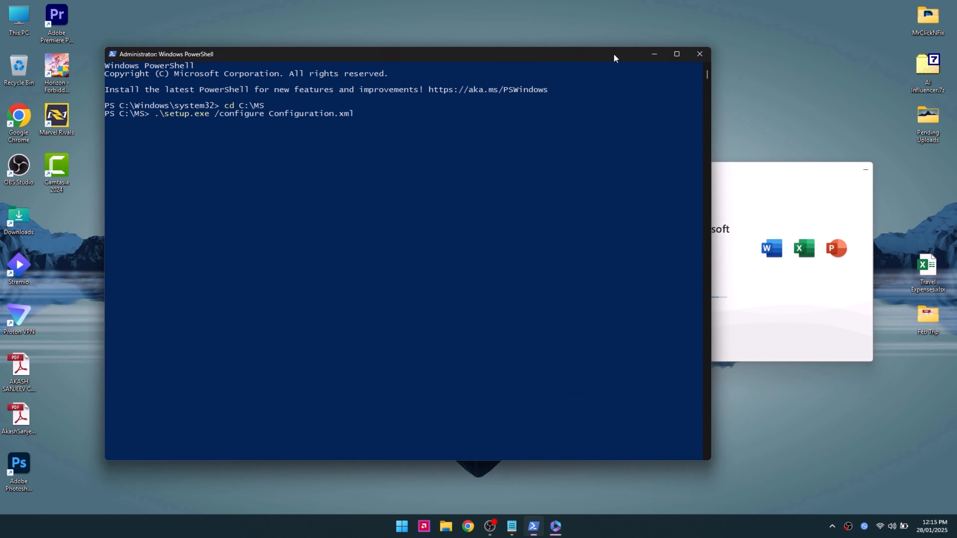
pyautogui.moveTo(614, 55); pyautogui.dragTo(532, 48)
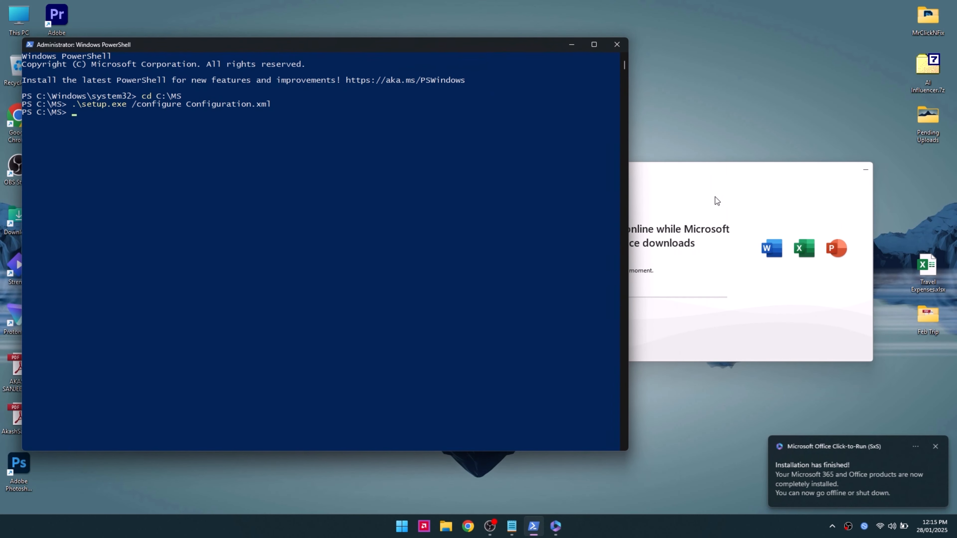
# Close the finished Office installer and dismiss the Microsoft Office Click-to-Run notification.
pyautogui.click(716, 198)
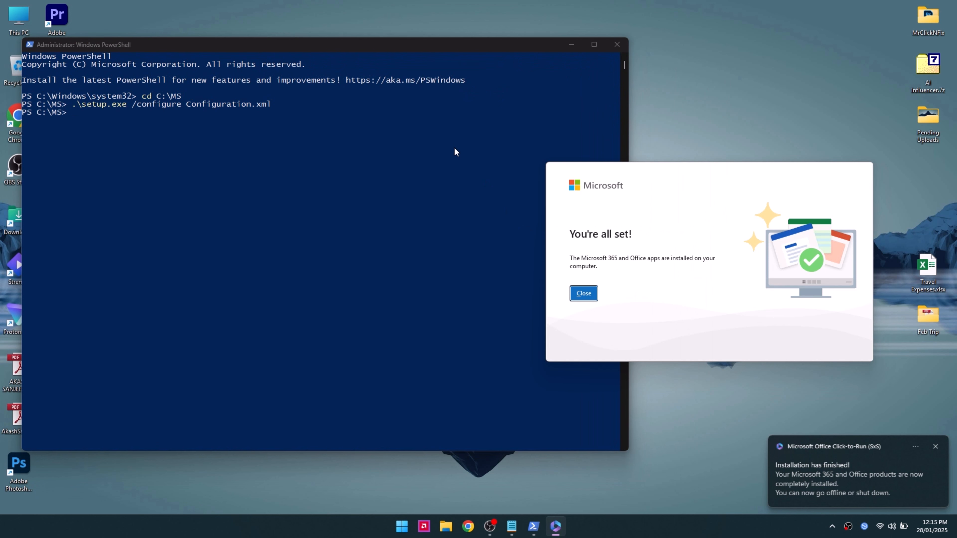
pyautogui.click(589, 297)
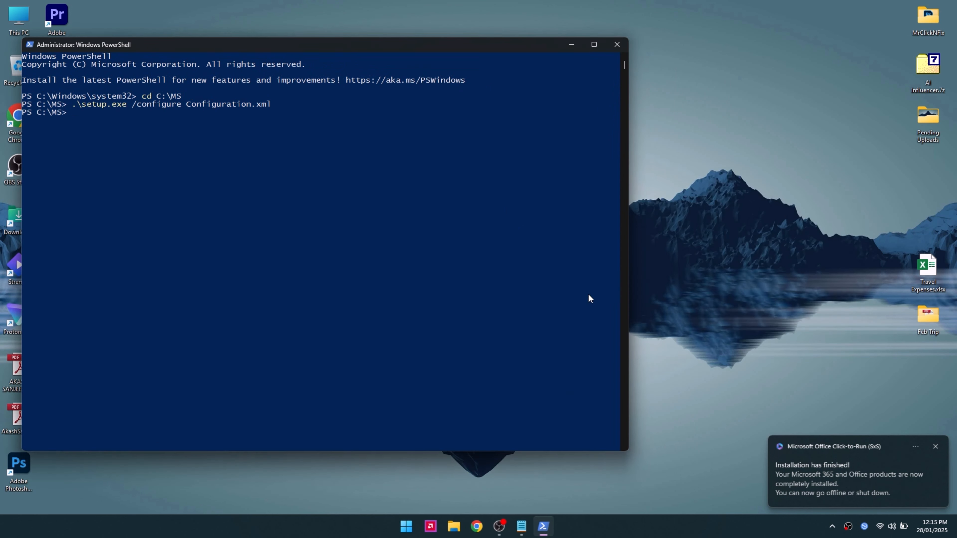
pyautogui.moveTo(497, 48); pyautogui.dragTo(741, 53)
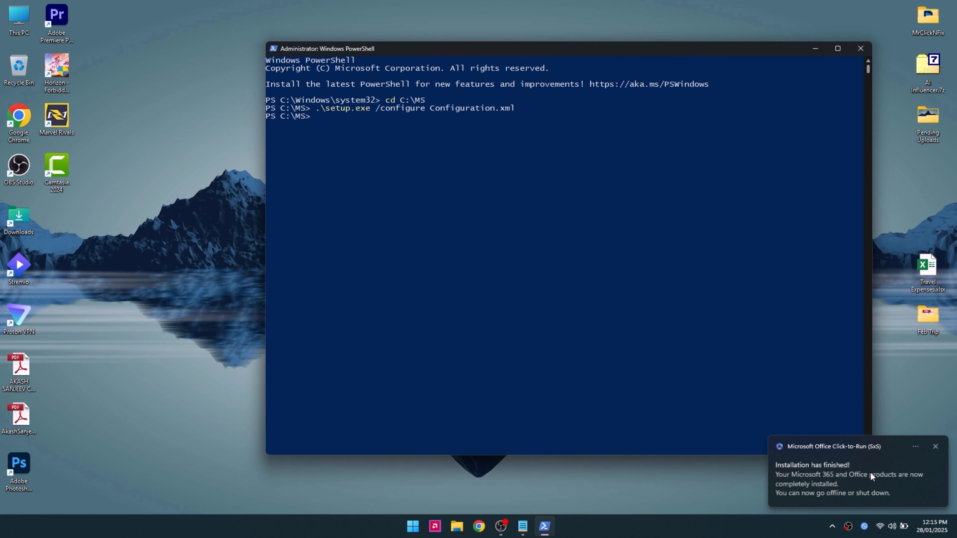
pyautogui.click(936, 447)
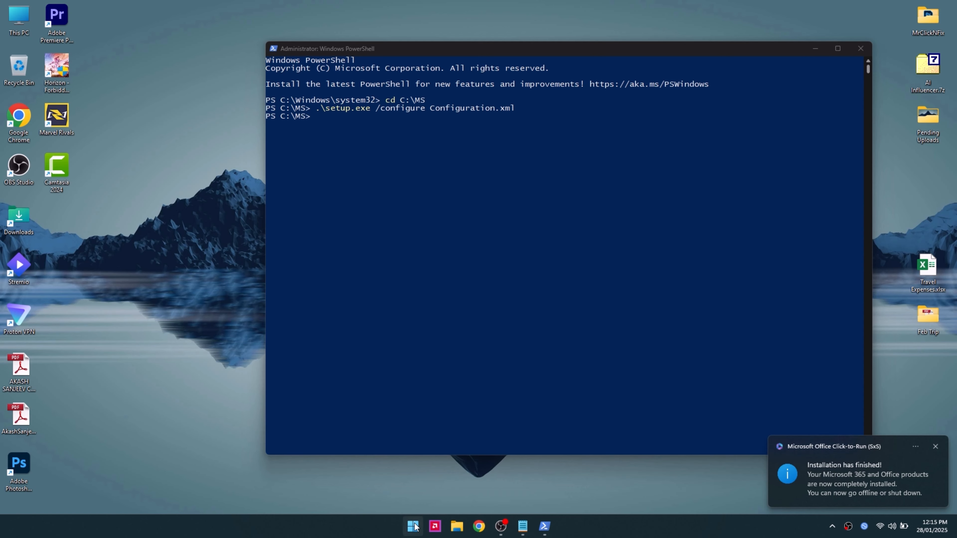
# Open Word, check the product and activation information on its Account page, and close Word.
pyautogui.click(413, 525)
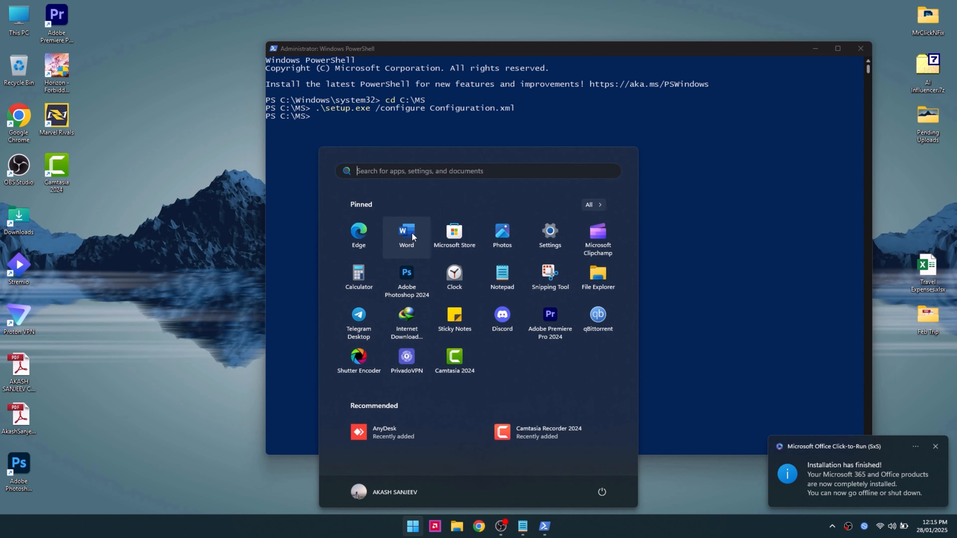
pyautogui.click(408, 236)
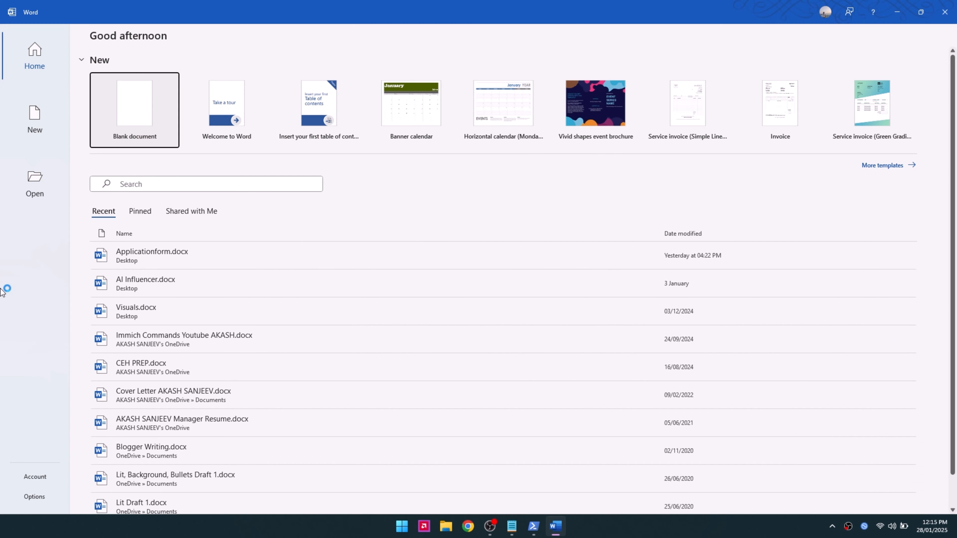
pyautogui.click(34, 457)
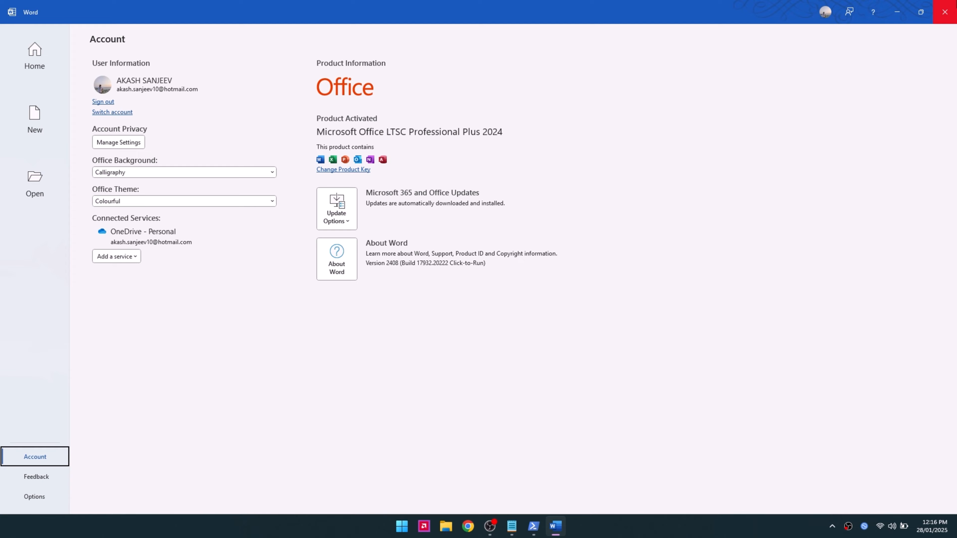
pyautogui.click(945, 12)
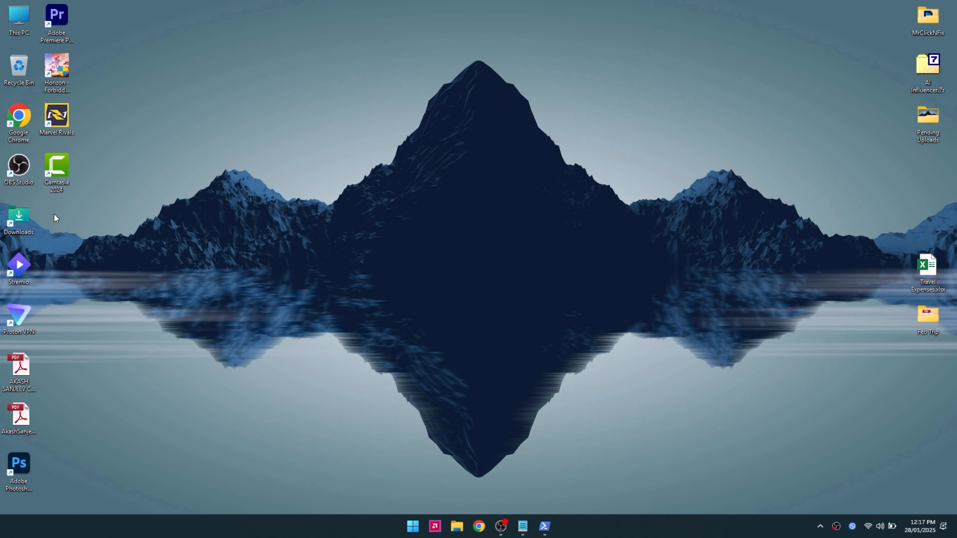
pyautogui.click(412, 526)
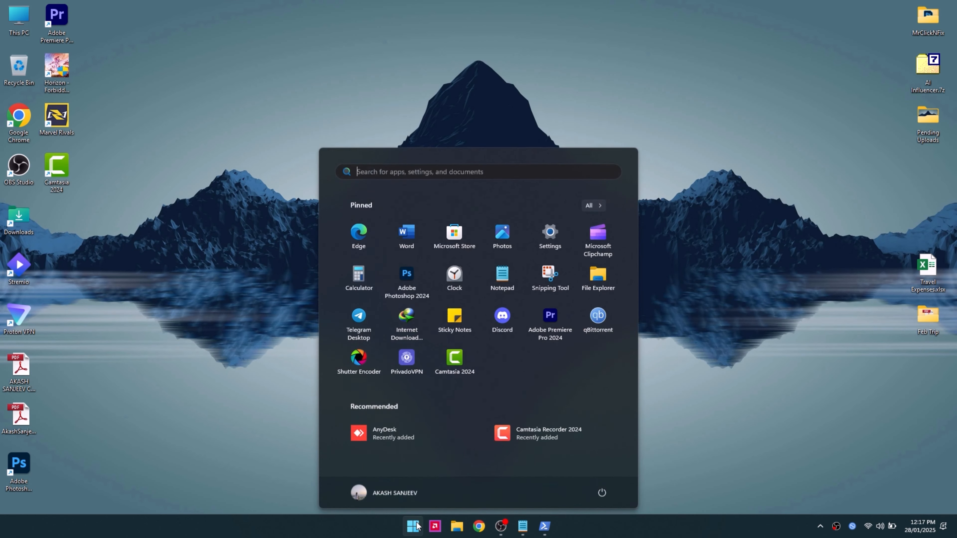
pyautogui.click(251, 349)
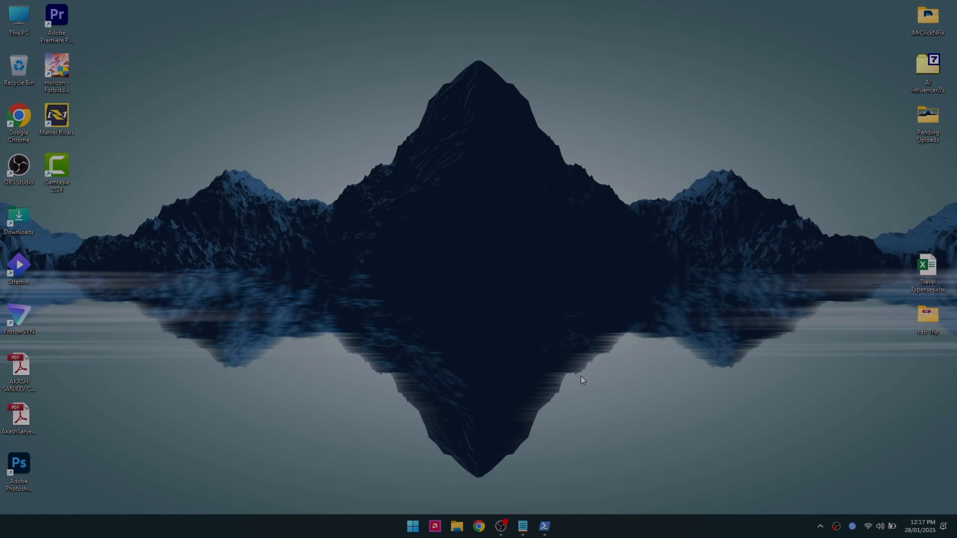